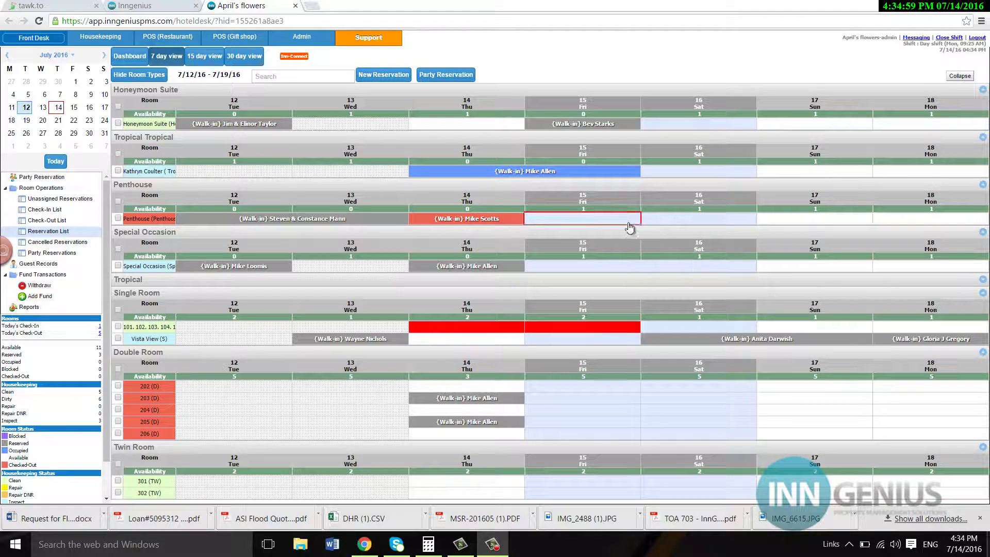
Browse the room grid to the week of August 4, then back to the week of July 1
left_click(104, 56)
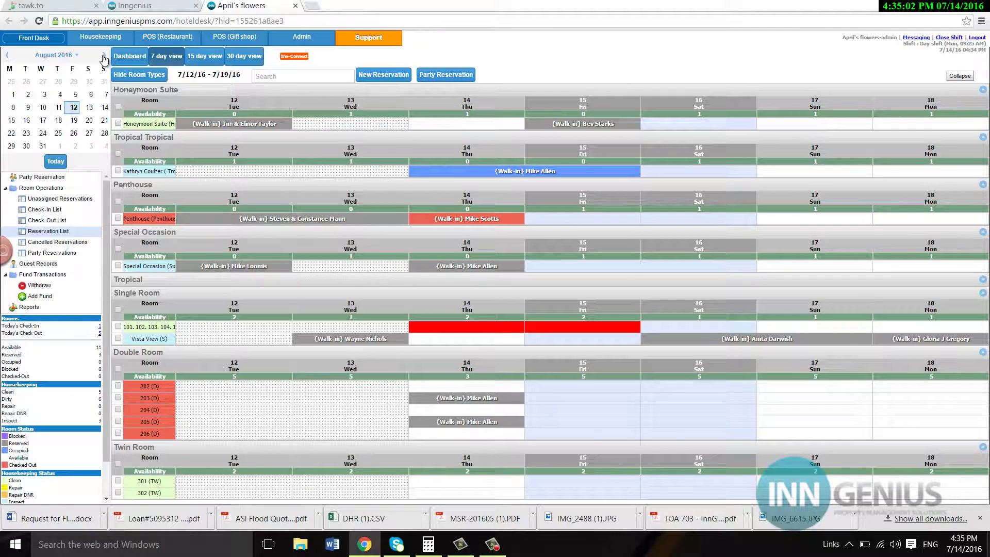
left_click(60, 95)
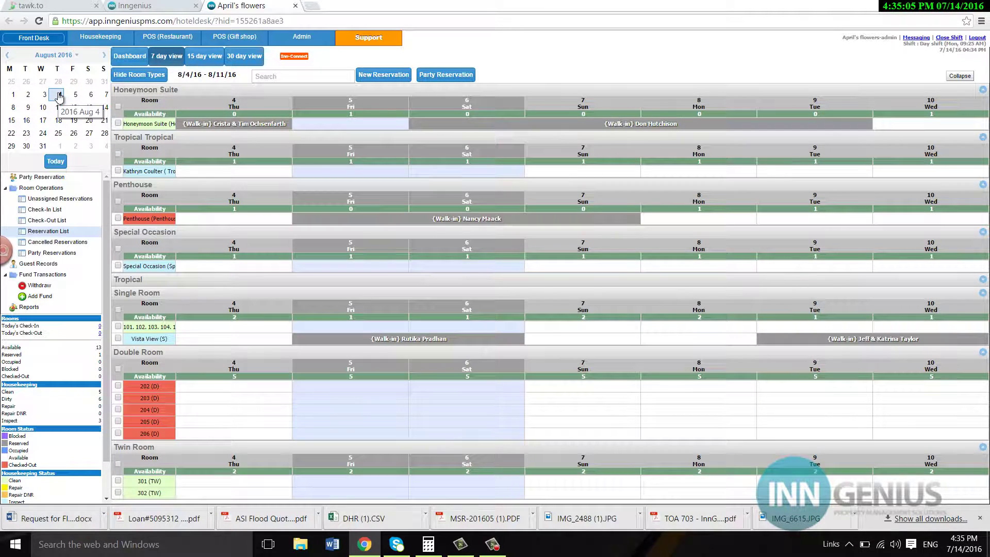
left_click(8, 55)
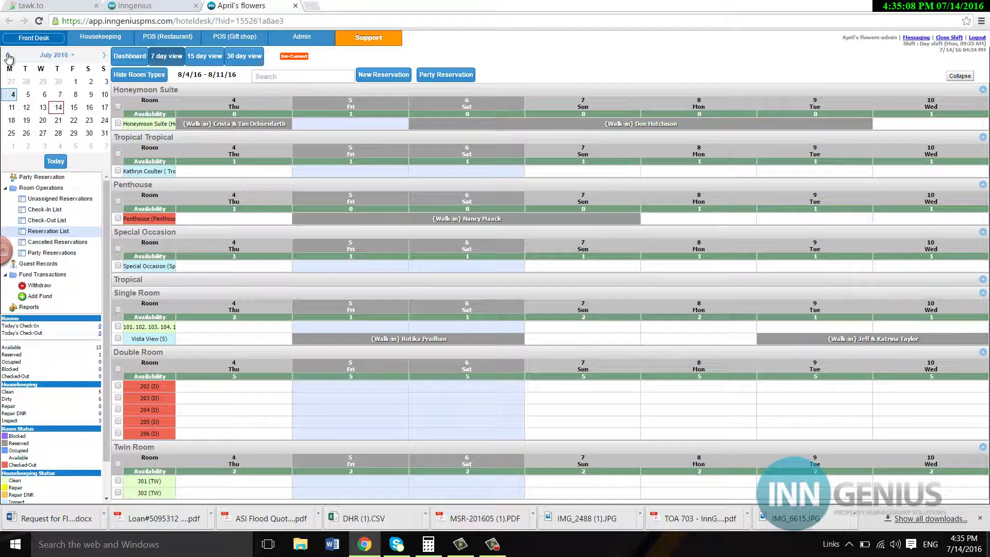
left_click(75, 83)
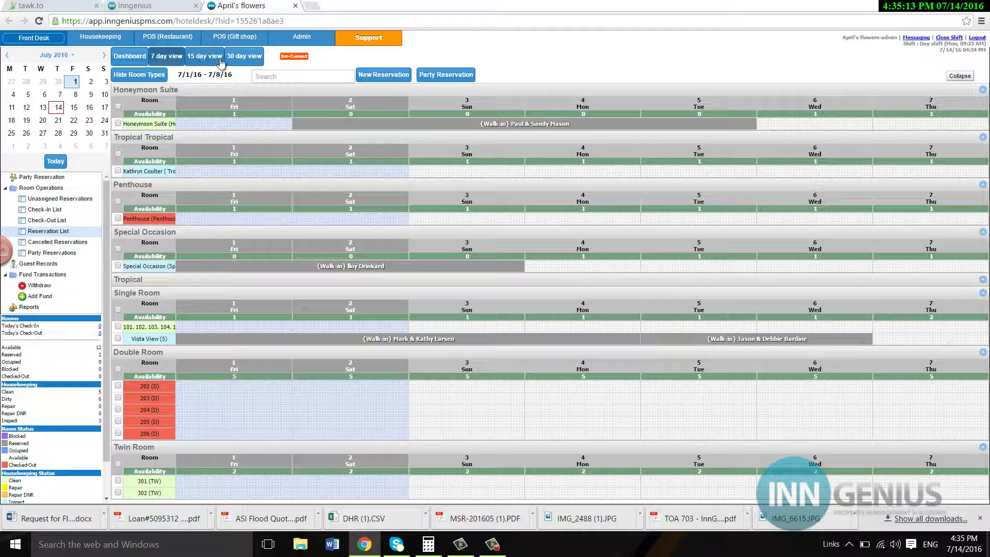
Preview the 30-day grid and the arrivals/departures dashboard, then return to the 7-day grid
left_click(251, 59)
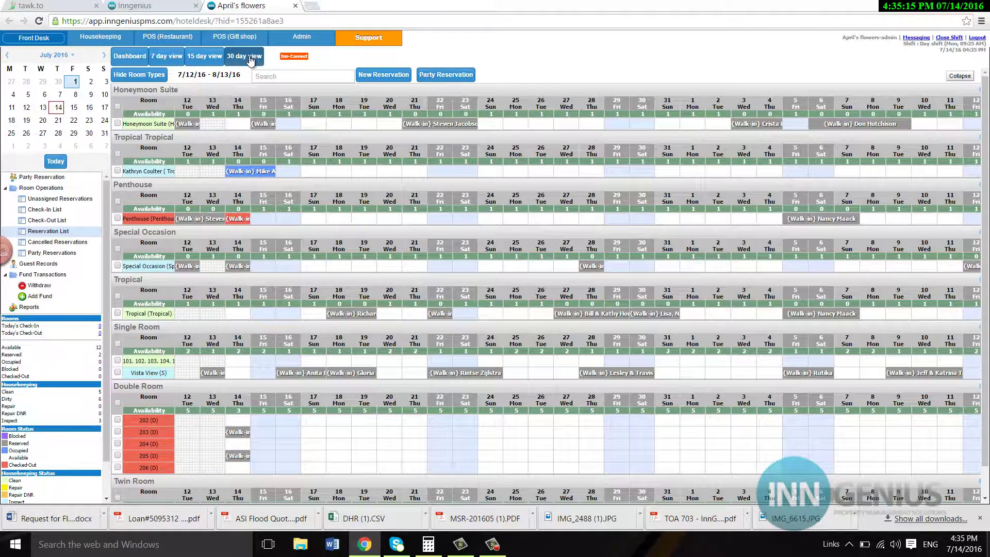
left_click(119, 57)
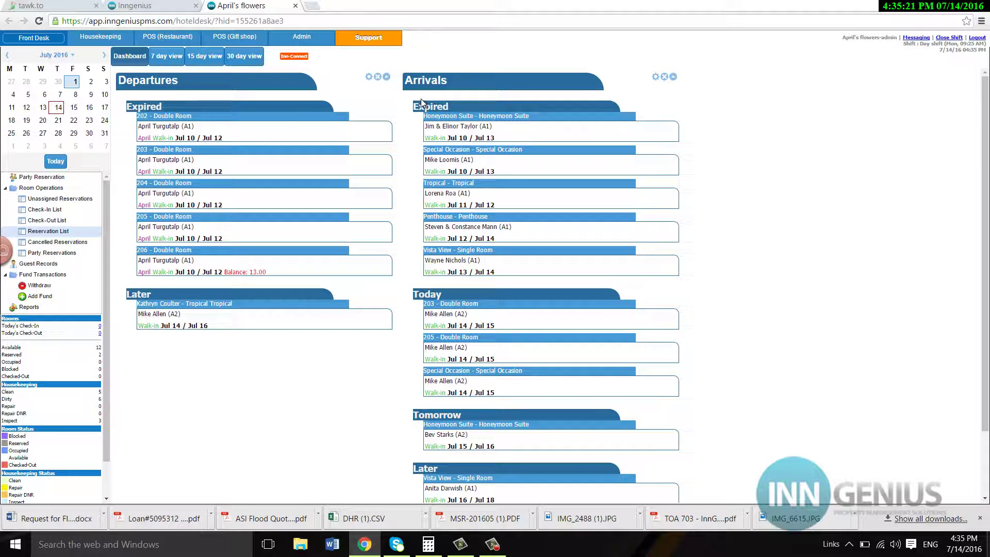
left_click(166, 57)
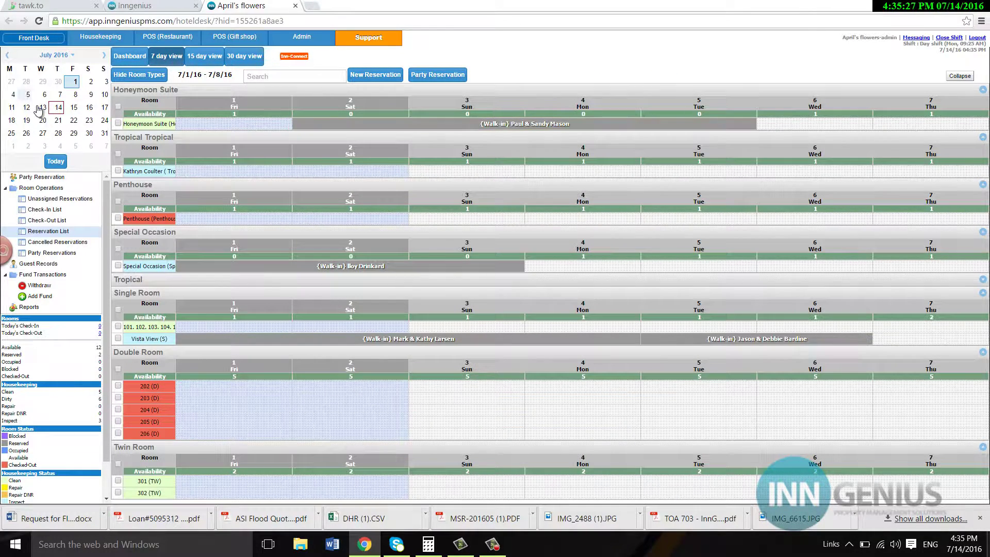
Jump the grid to July 14–21 and toggle room-type grouping off and back on
left_click(59, 108)
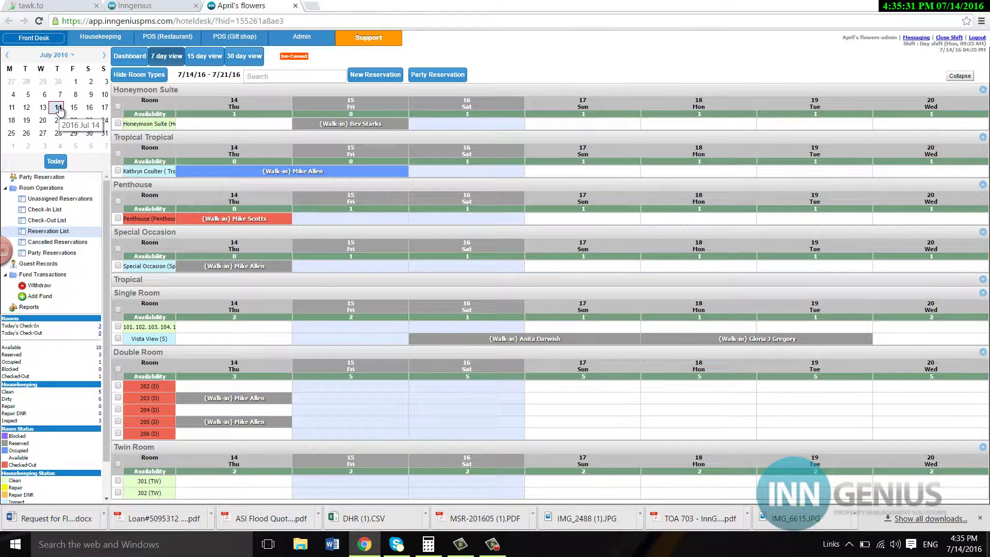
mouse_move(243, 227)
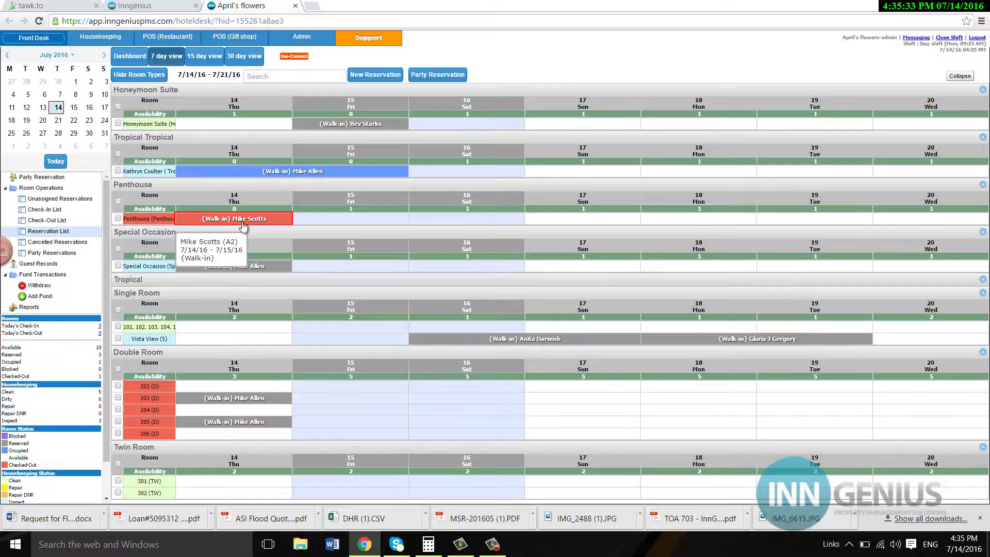
left_click(159, 77)
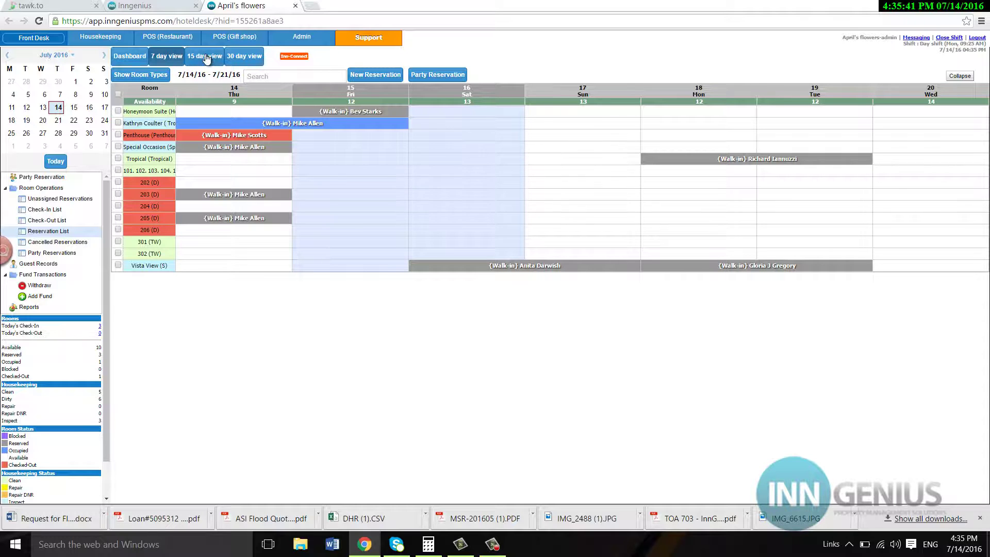
left_click(151, 77)
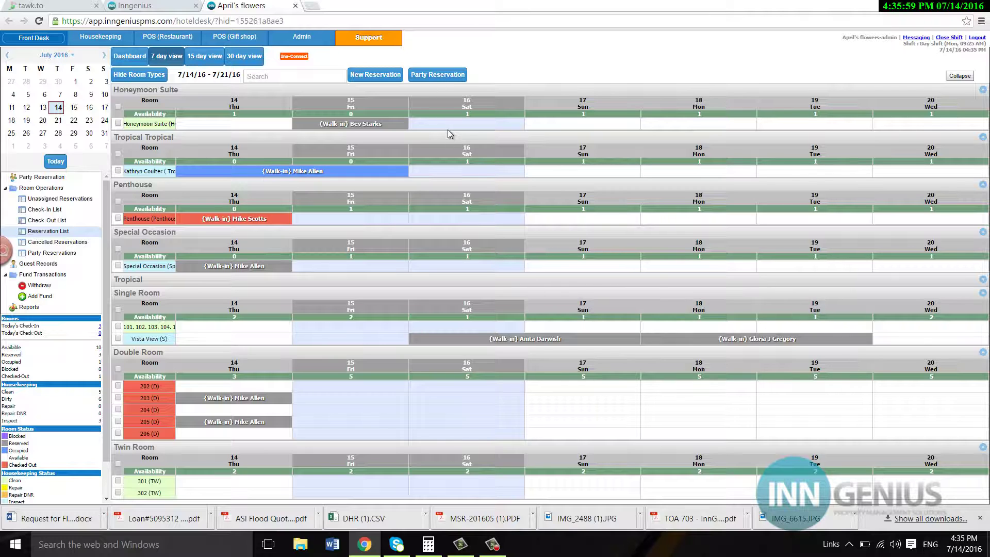
Check available rooms for a 3-day stay from July 14, then cancel the new reservation
left_click(379, 78)
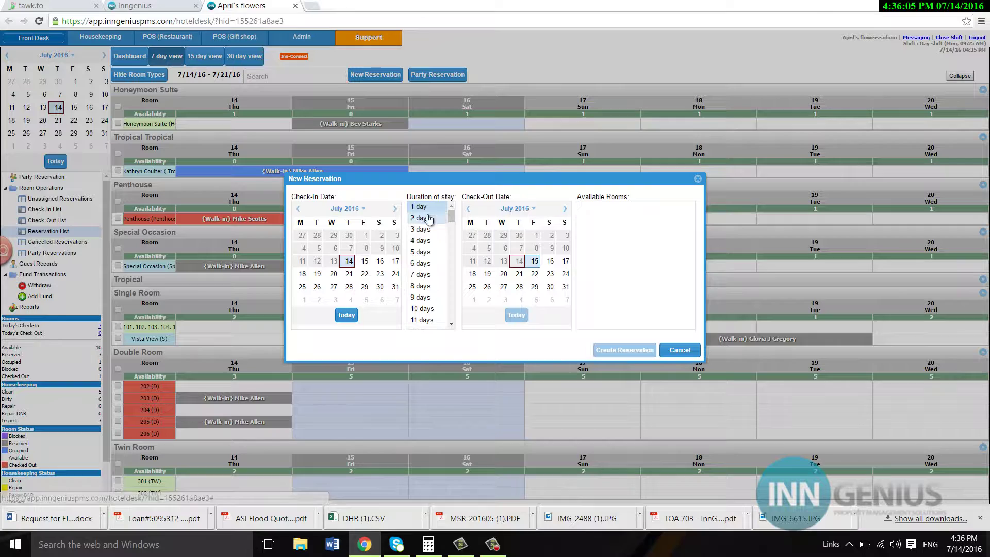
left_click(346, 264)
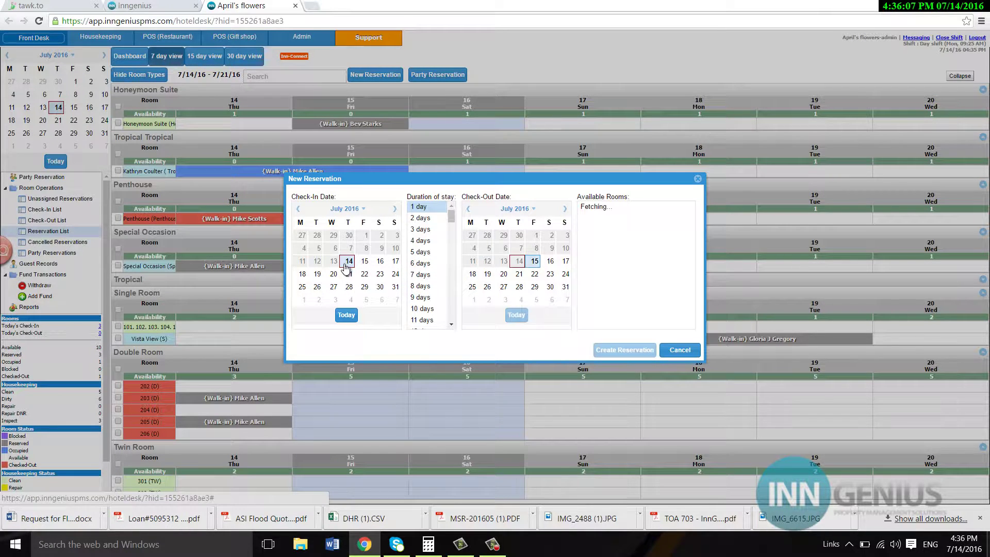
left_click(427, 232)
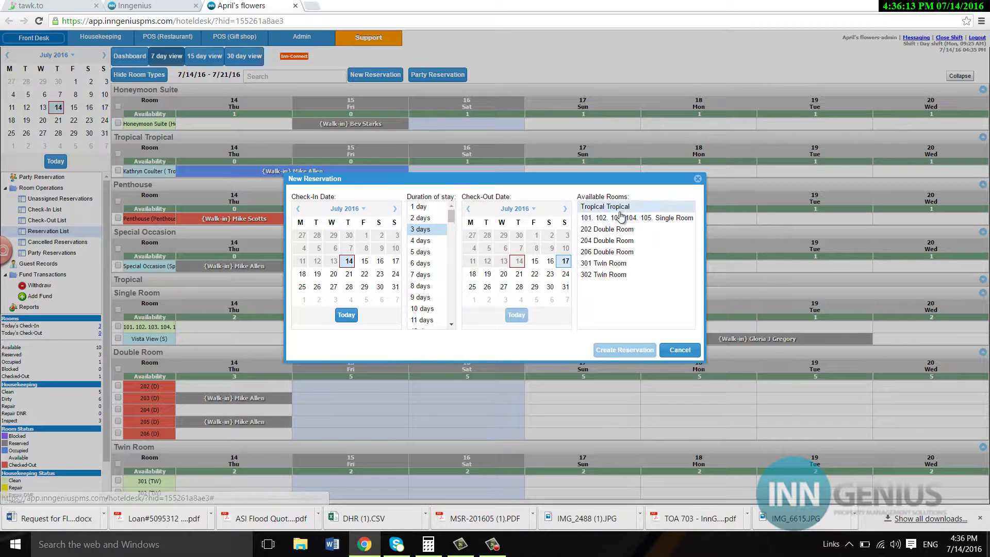
left_click(679, 350)
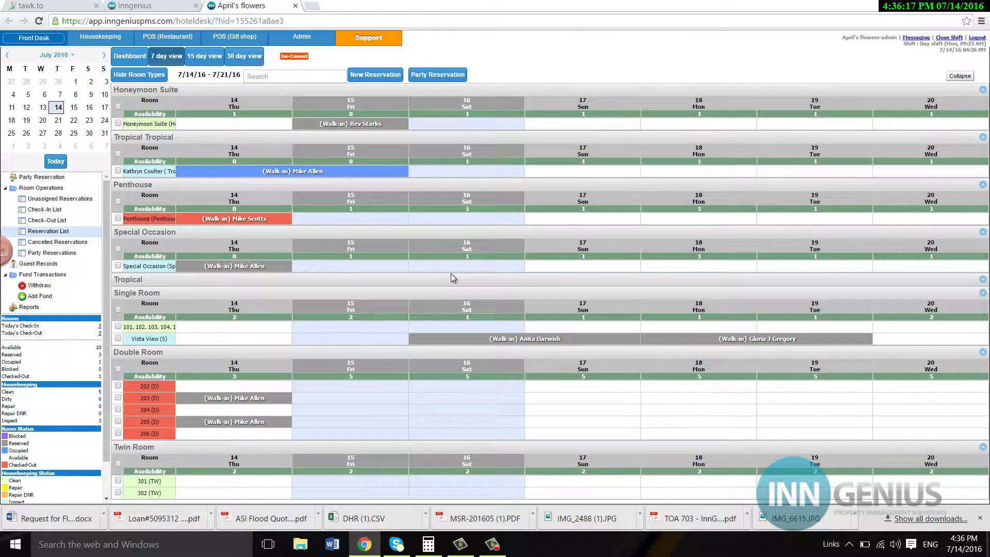
Discard trial Penthouse and Special Occasion forms, then select room 101 for July 14–17
left_click(382, 221)
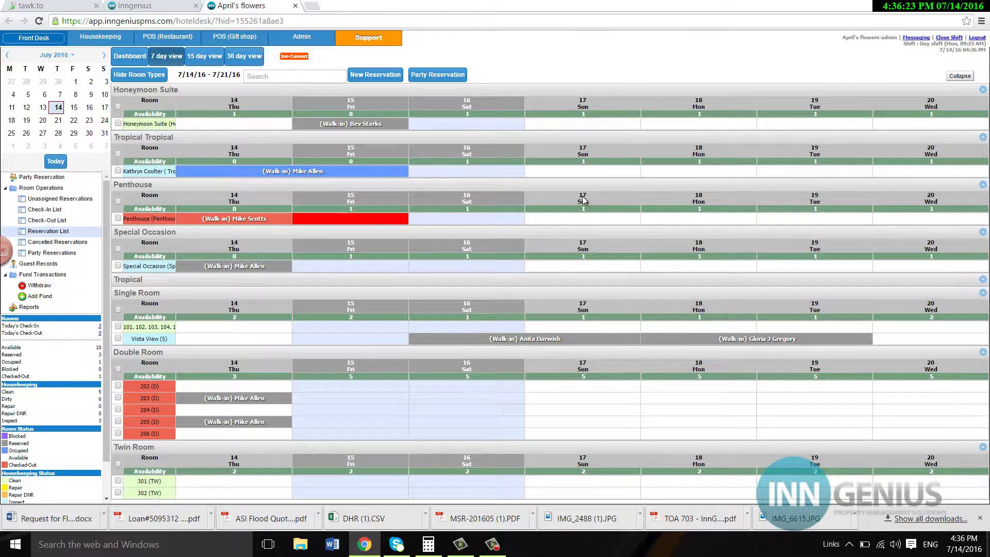
left_click(611, 225)
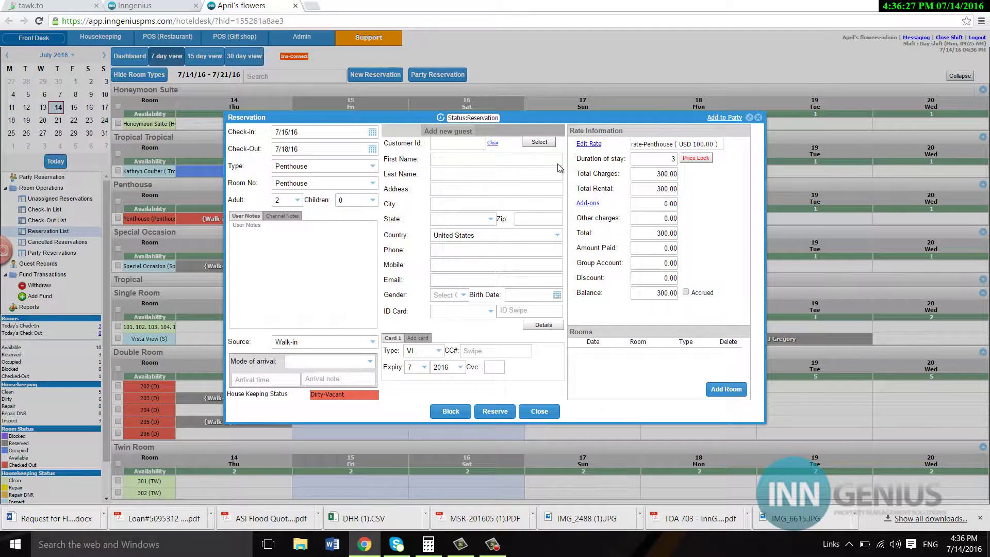
left_click(758, 118)
left_click(379, 266)
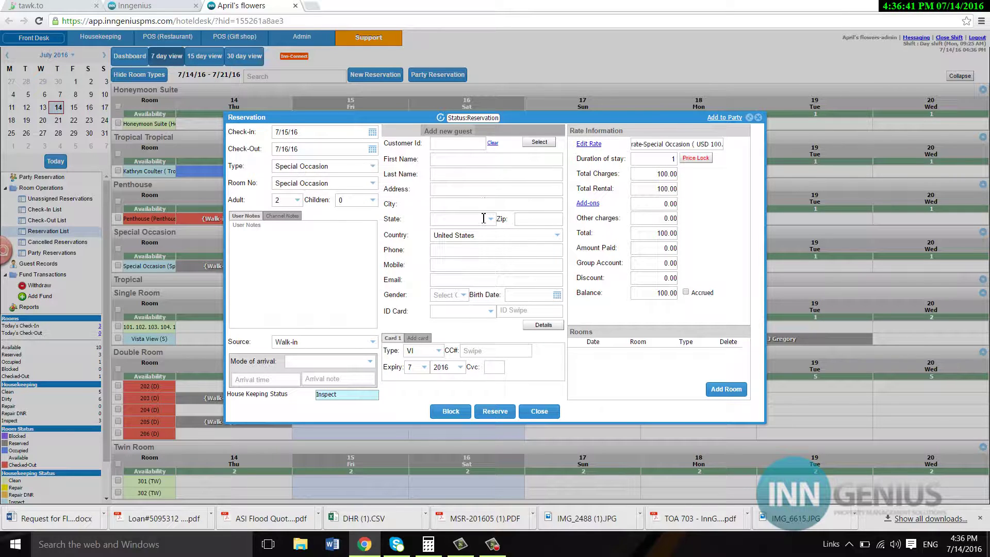
left_click(758, 118)
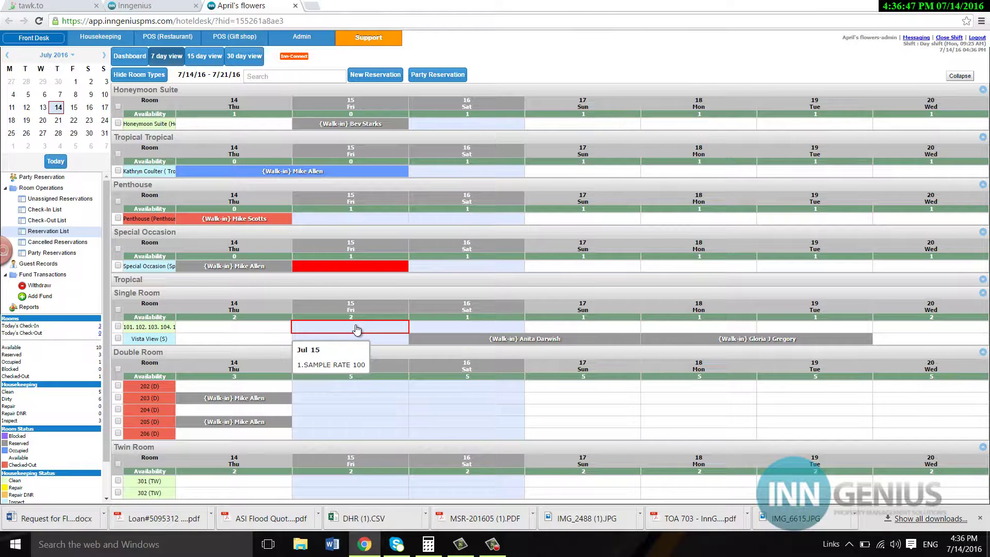
left_click(254, 329)
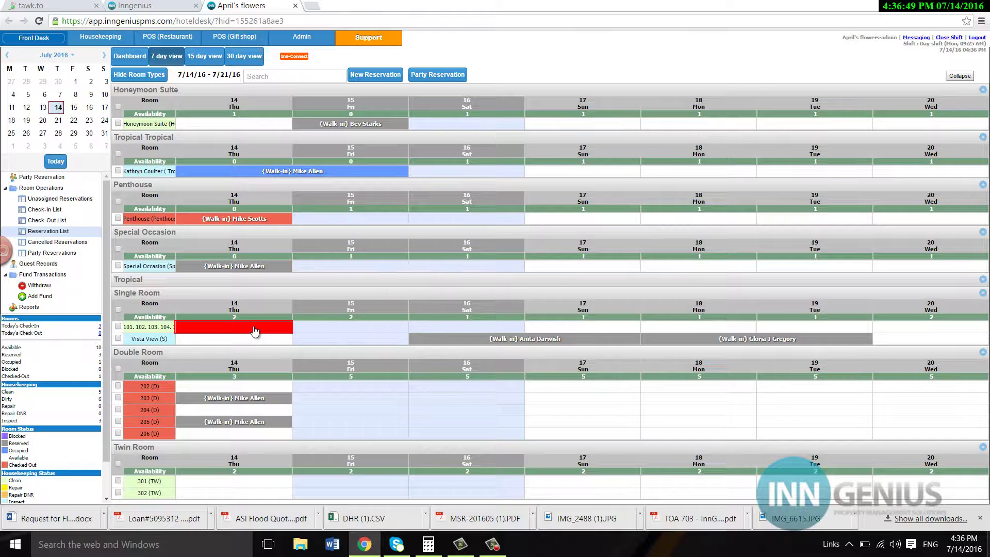
left_click(596, 330)
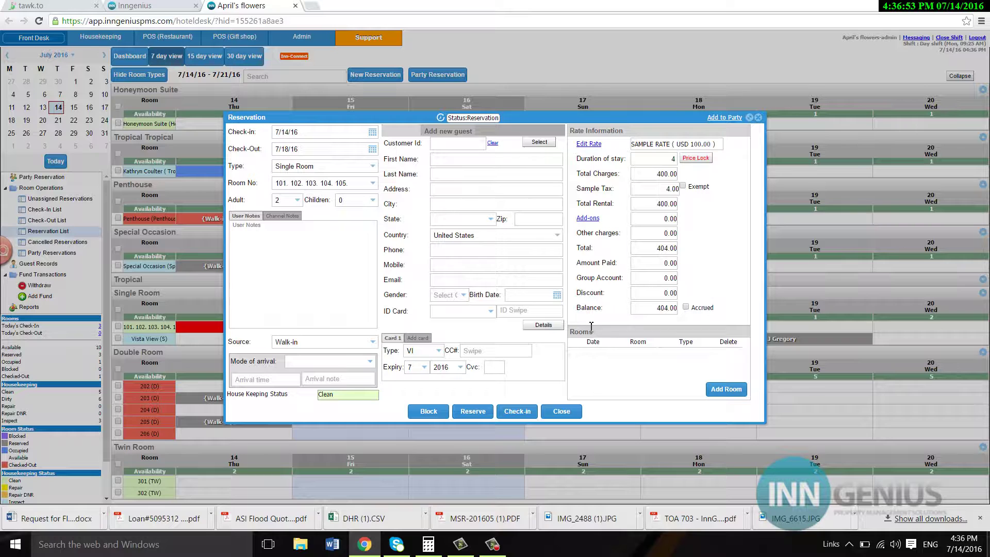
Block room 101 for July 14–17, then unblock it and confirm the removal
left_click(427, 415)
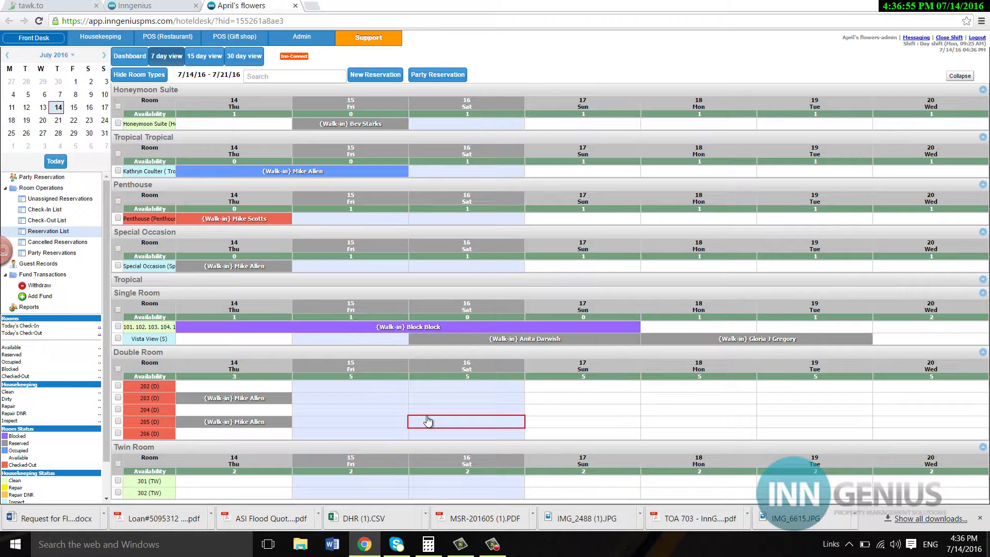
left_click(395, 330)
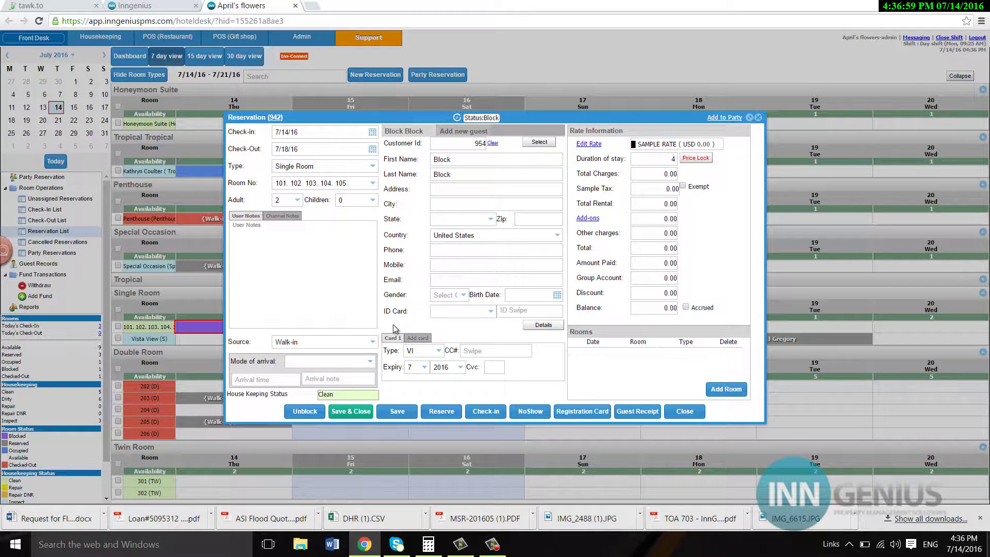
left_click(305, 416)
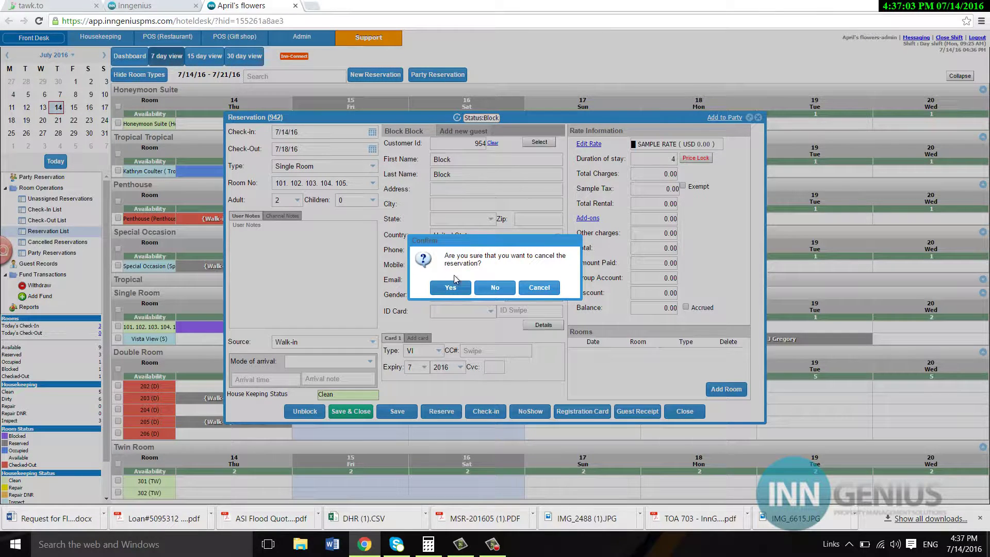
left_click(454, 289)
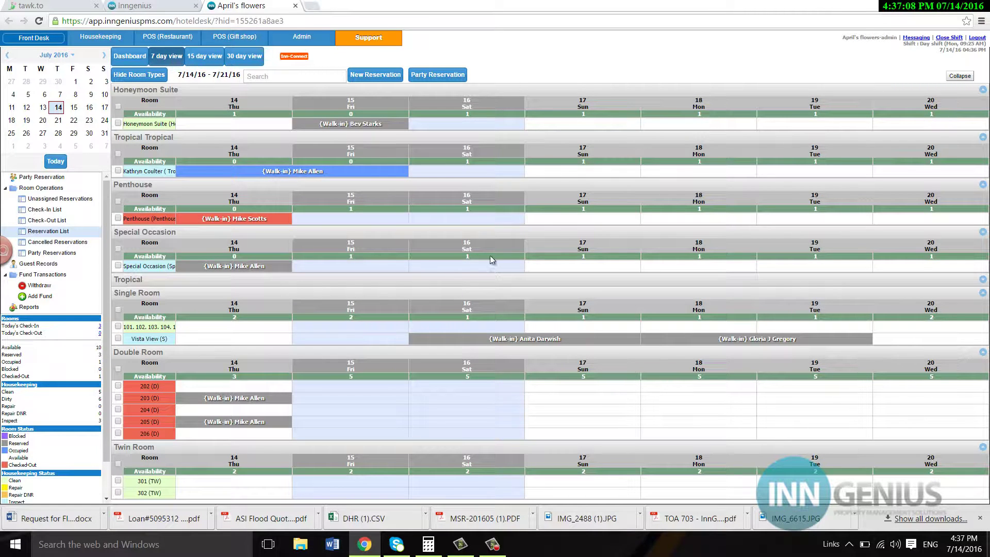
left_click(598, 226)
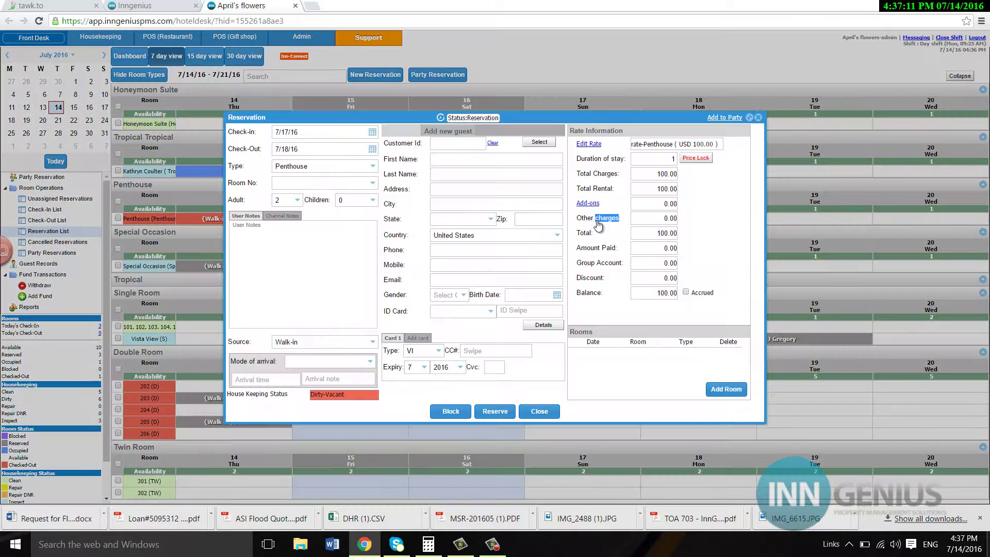
double_click(598, 226)
left_click(758, 118)
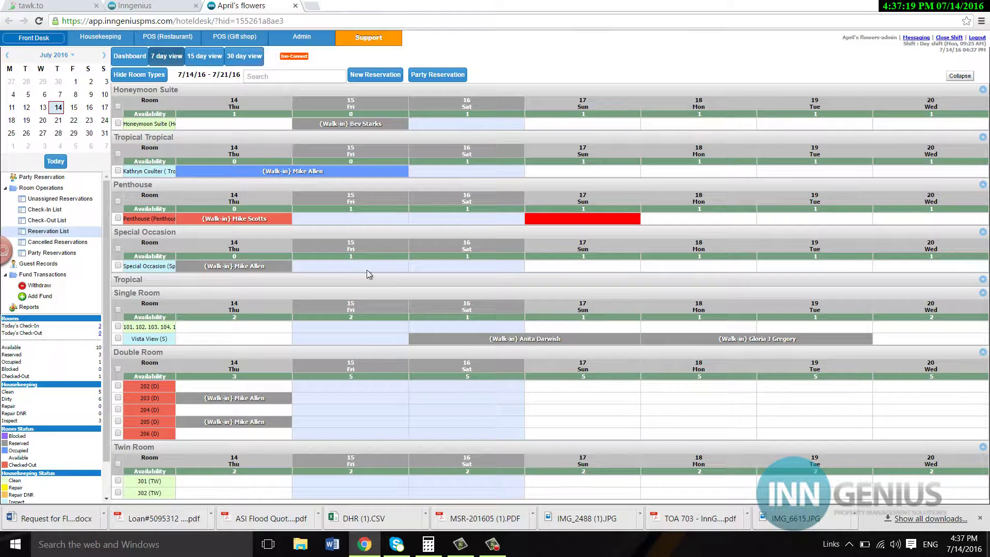
Pick room 101's July 14 night and enter the guest's first name and the first letters of the last name
left_click(238, 328)
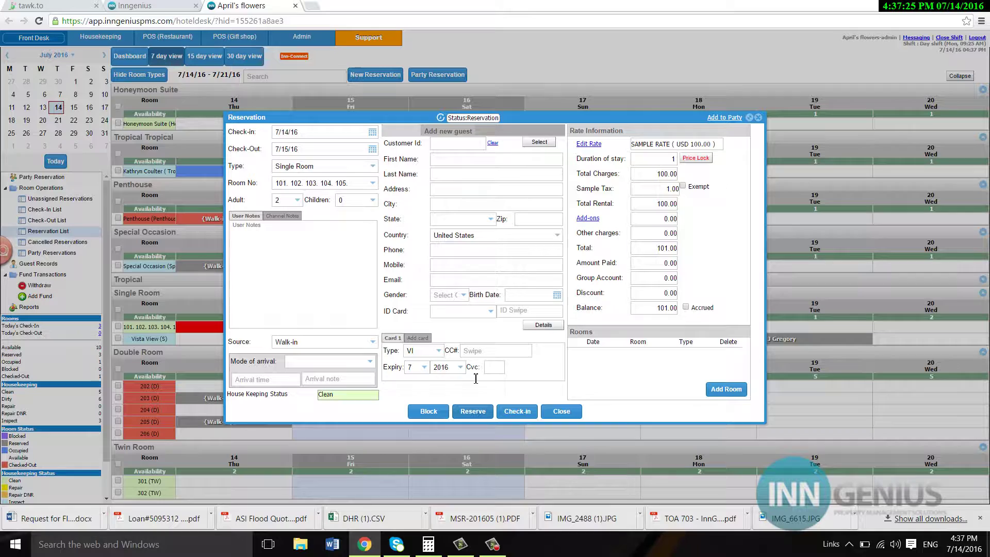
left_click(470, 158)
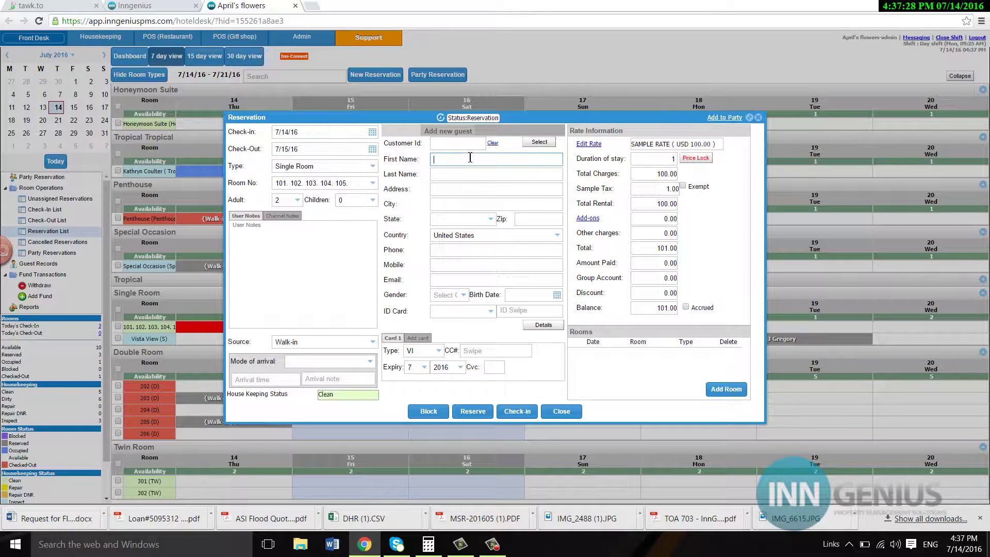
type("Mike")
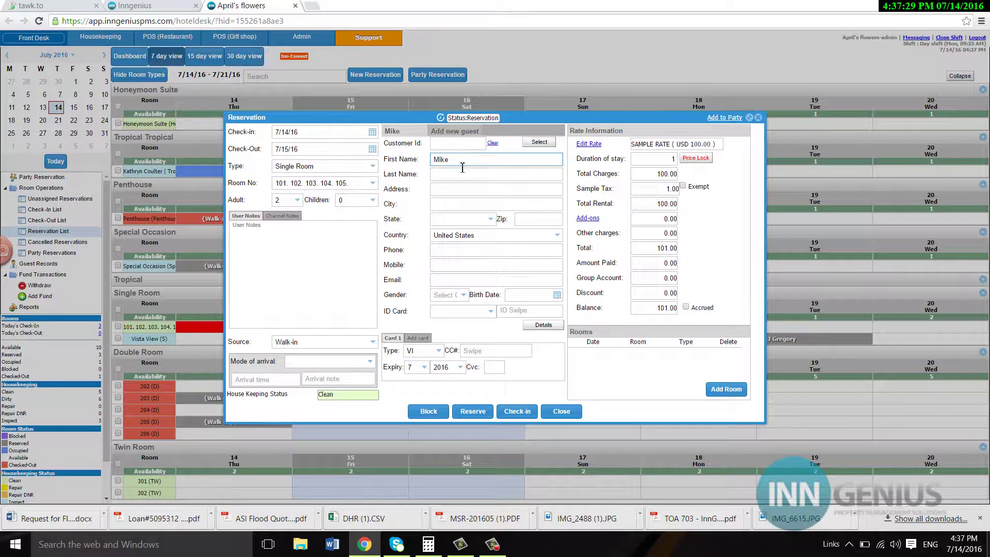
left_click(462, 175)
type("A")
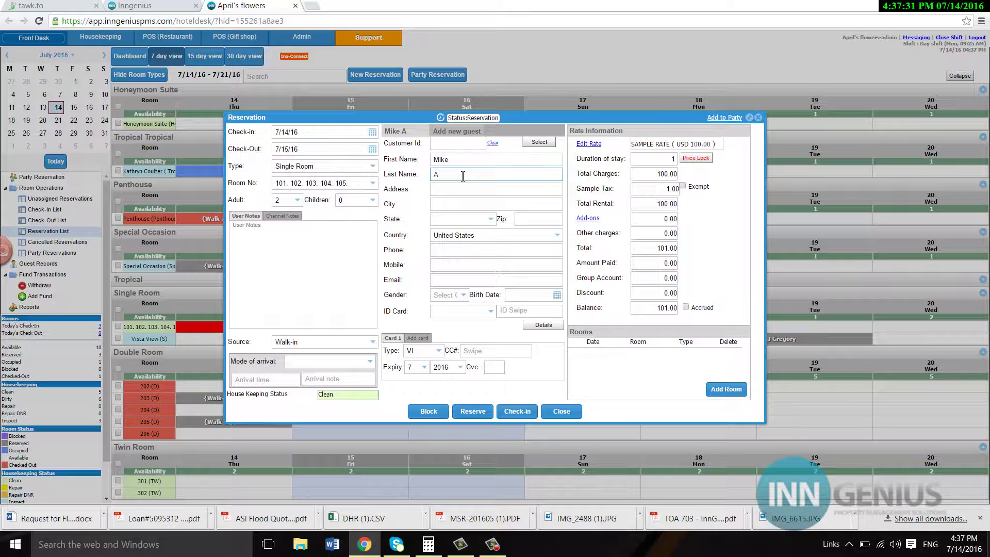
type("l")
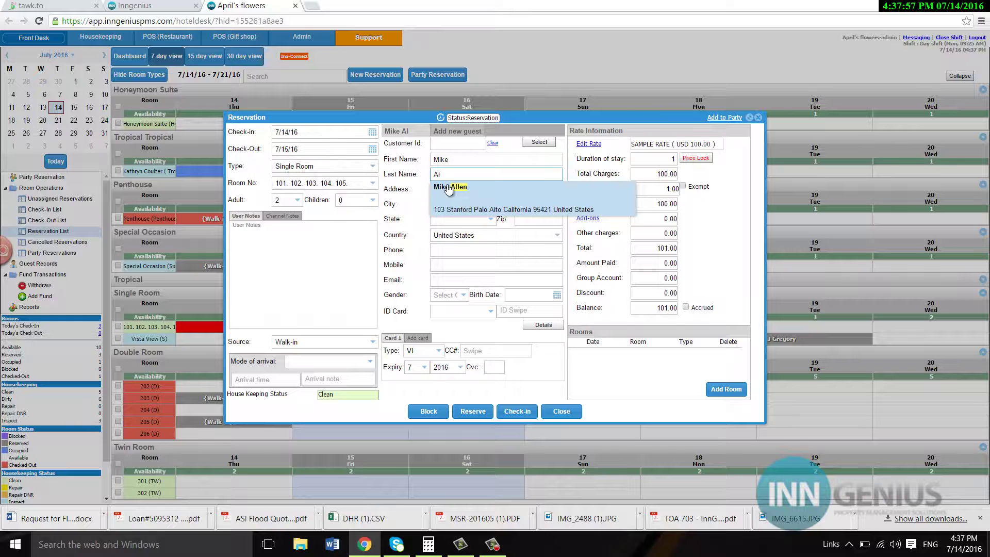
Autofill the reservation from the matching saved guest profile and move to the ID Swipe field
left_click(523, 210)
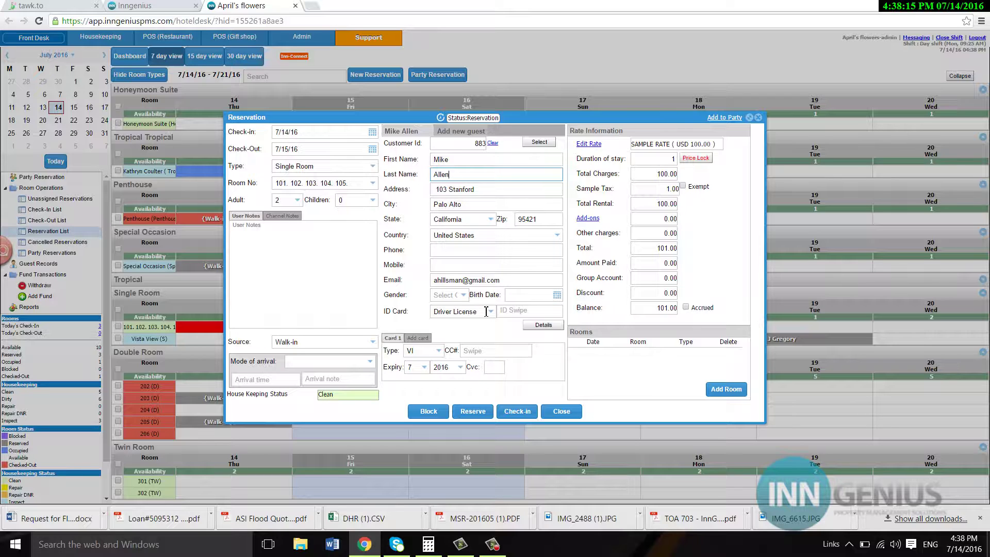
left_click(528, 310)
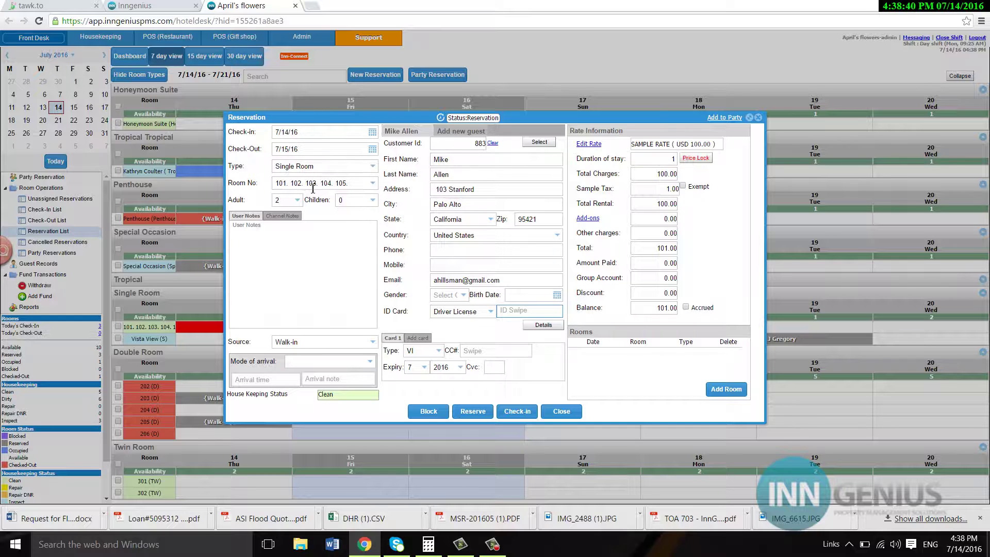
Assign the Vista View room, check Channel Notes, and add a Card 2 payment slot
left_click(373, 183)
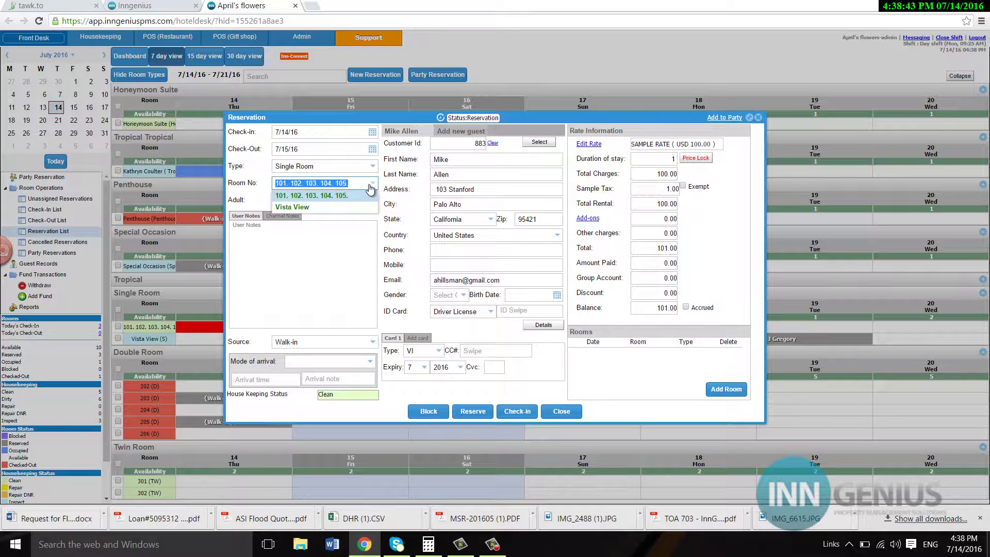
left_click(314, 209)
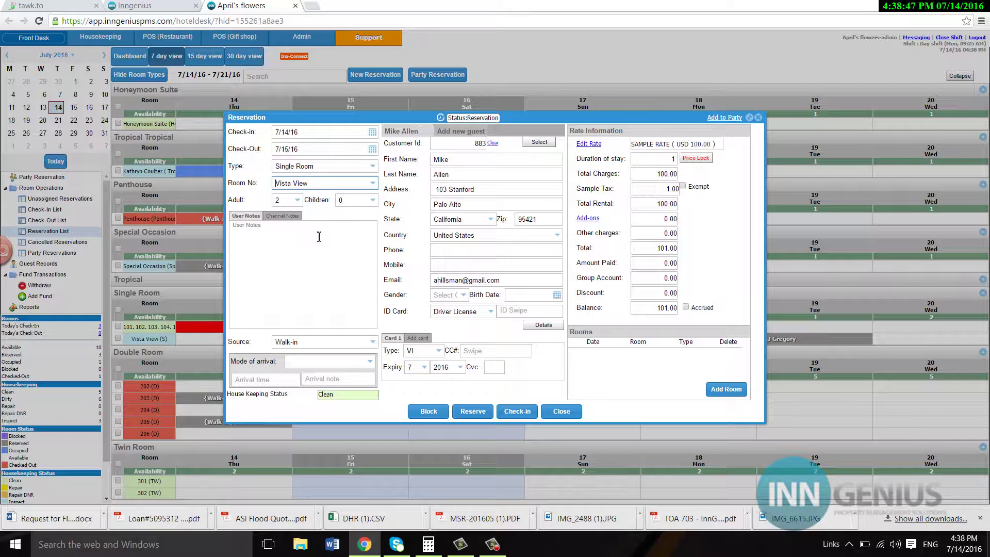
left_click(290, 221)
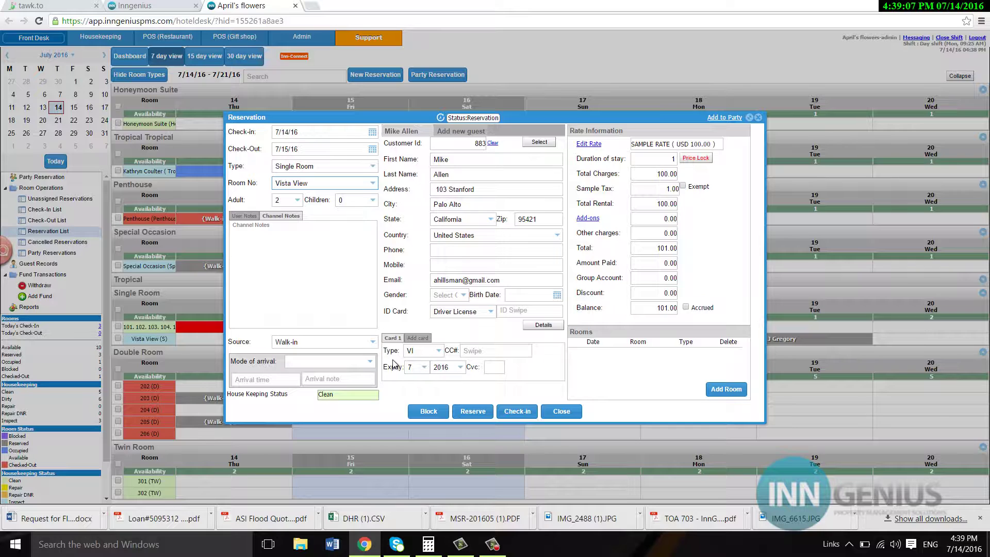
left_click(419, 339)
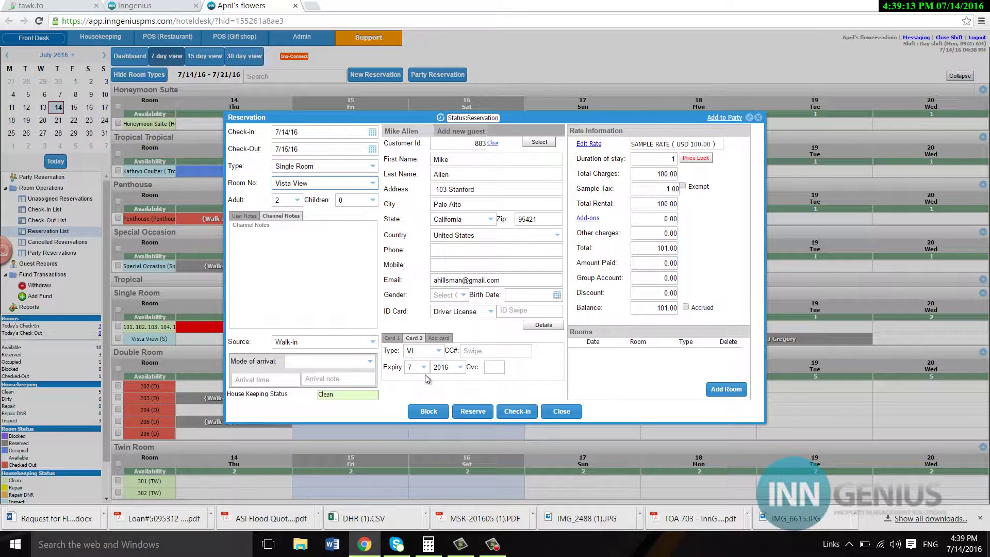
Replace the user note with 'likes coffee' and reserve the booking as reservation 958
left_click(249, 219)
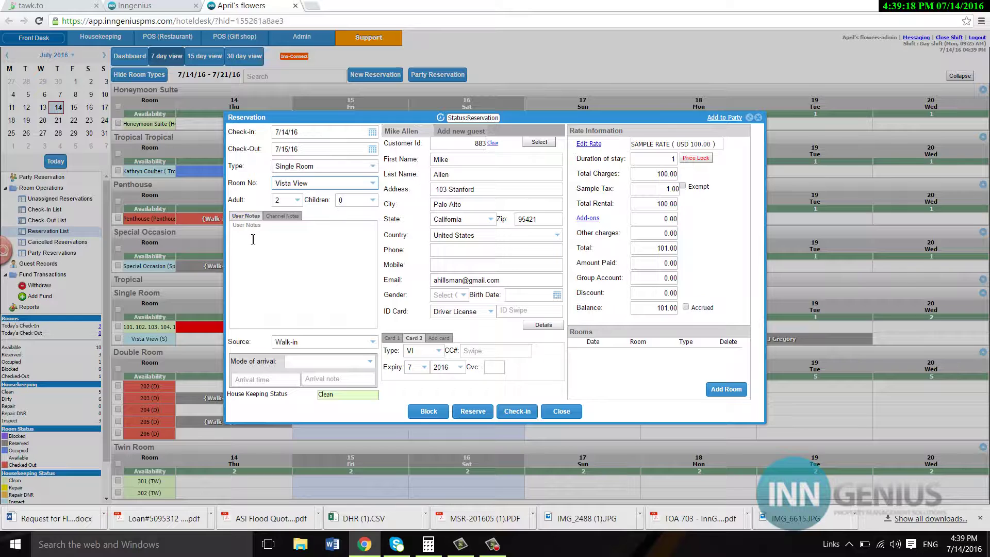
left_click(253, 239)
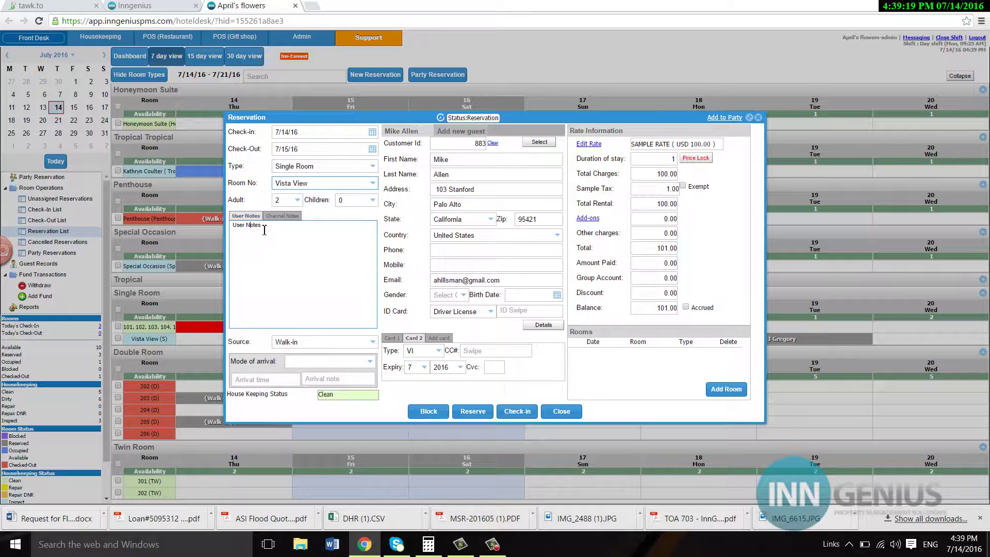
key("BackSpace")
key("BackSpace")
key("BackSpace")
key("BackSpace")
key("BackSpace")
key("BackSpace")
key("BackSpace")
key("BackSpace")
key("BackSpace")
type("like")
left_click(477, 412)
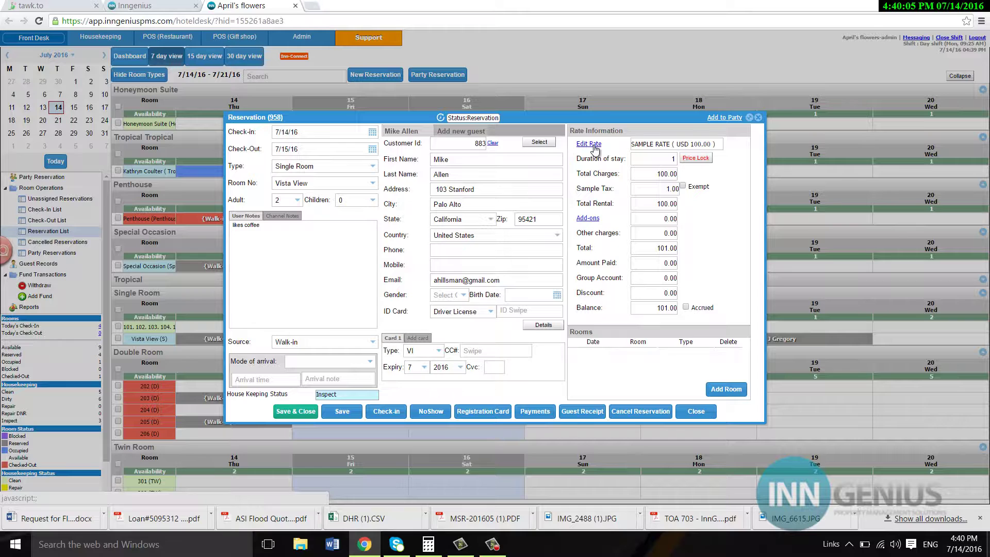
Review rates and room charges, set duration of stay to 1, and price-lock every day
left_click(656, 145)
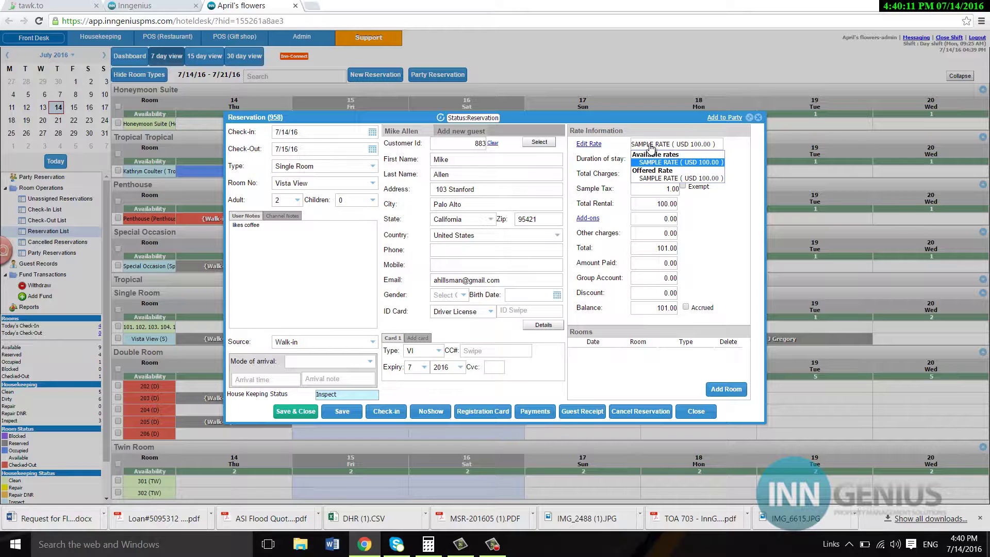
left_click(652, 148)
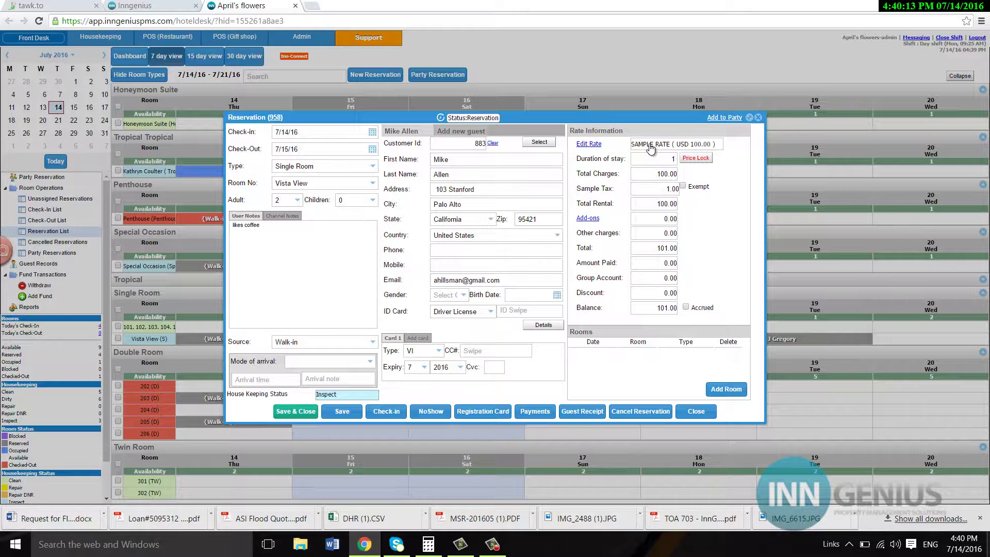
left_click(594, 144)
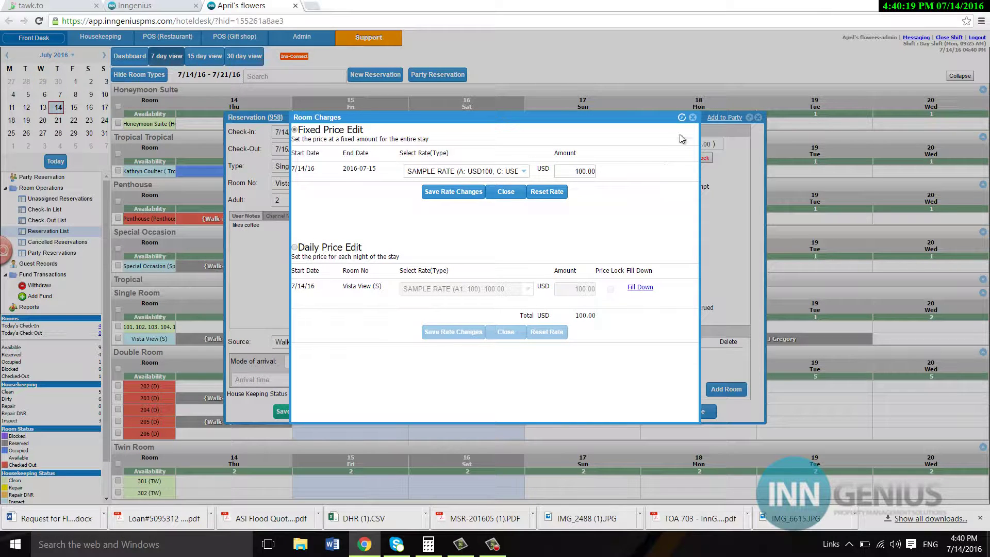
left_click(693, 118)
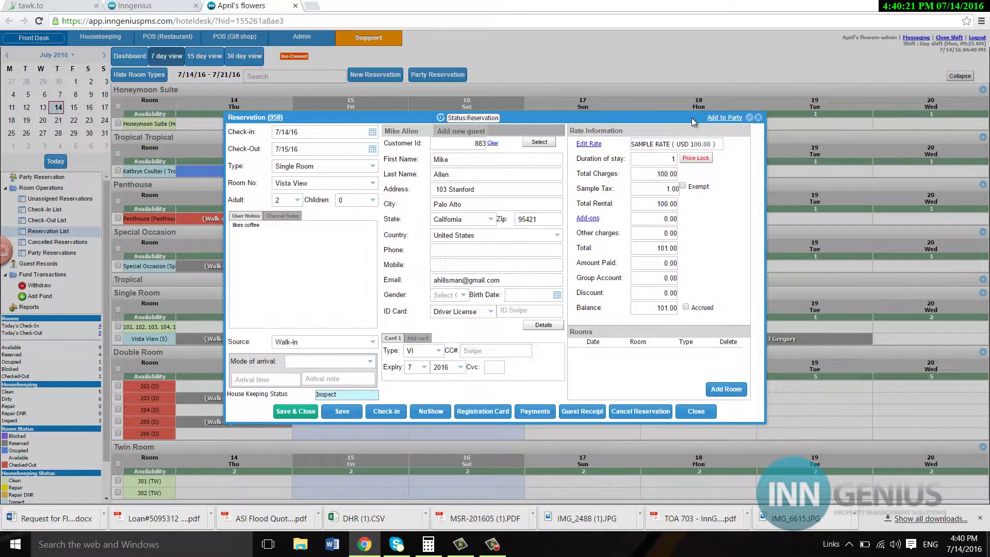
left_click(673, 155)
type("1")
left_click(700, 160)
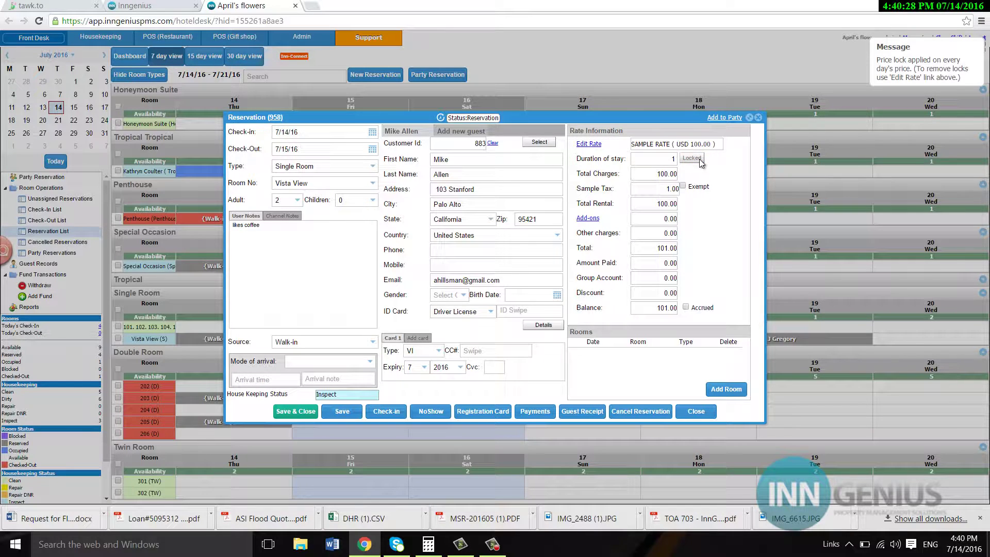
Reassign reservation 958 to Double Room 204 and bring up its 100.00-per-night room charges
left_click(376, 174)
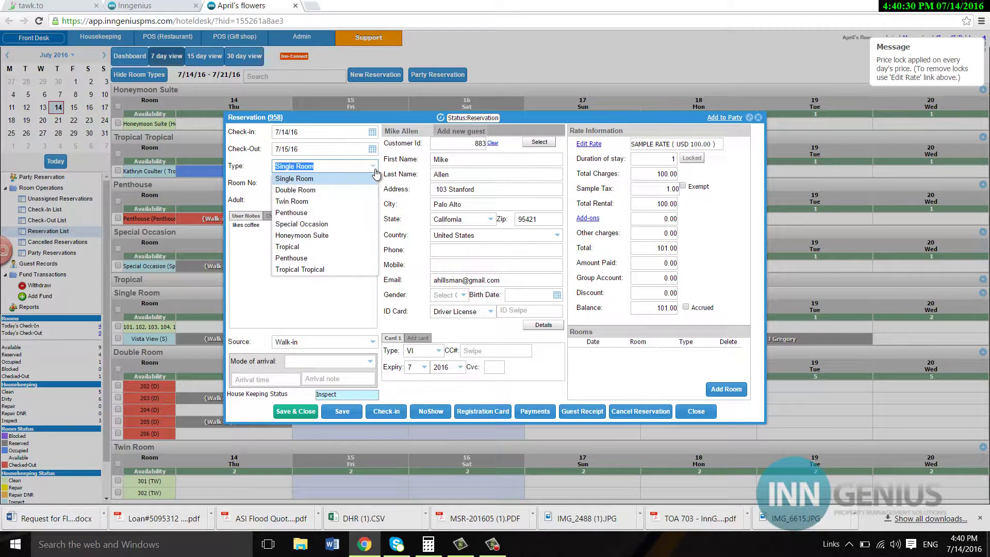
left_click(337, 218)
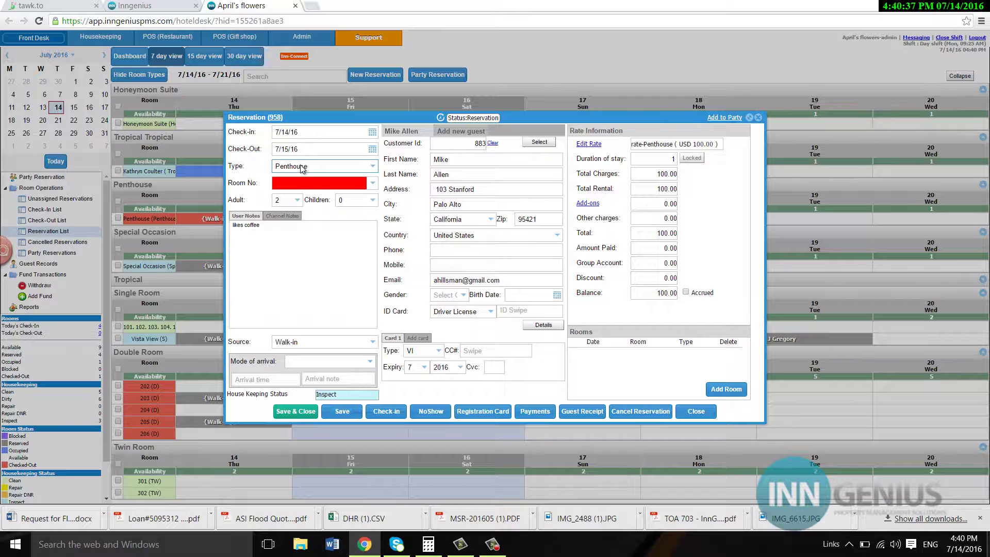
left_click(373, 166)
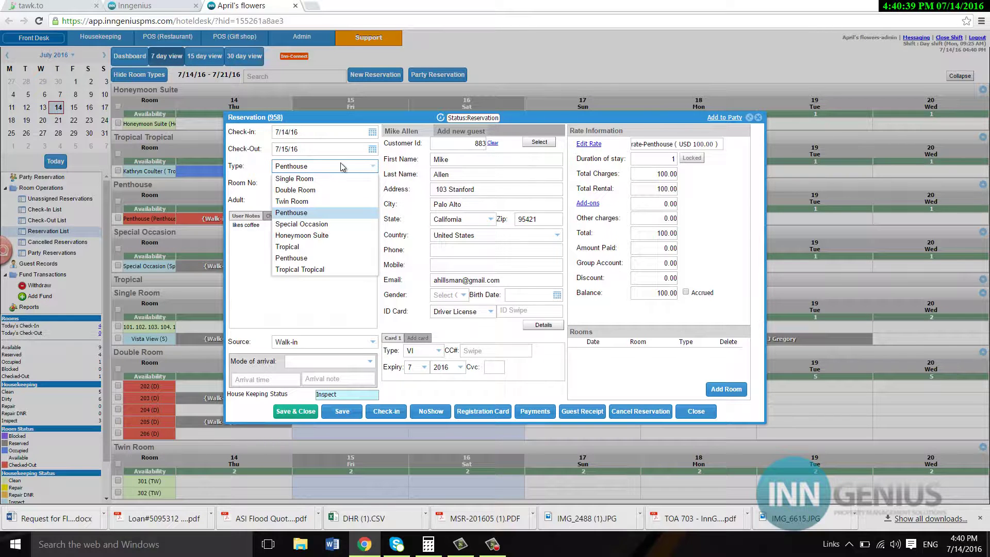
left_click(322, 191)
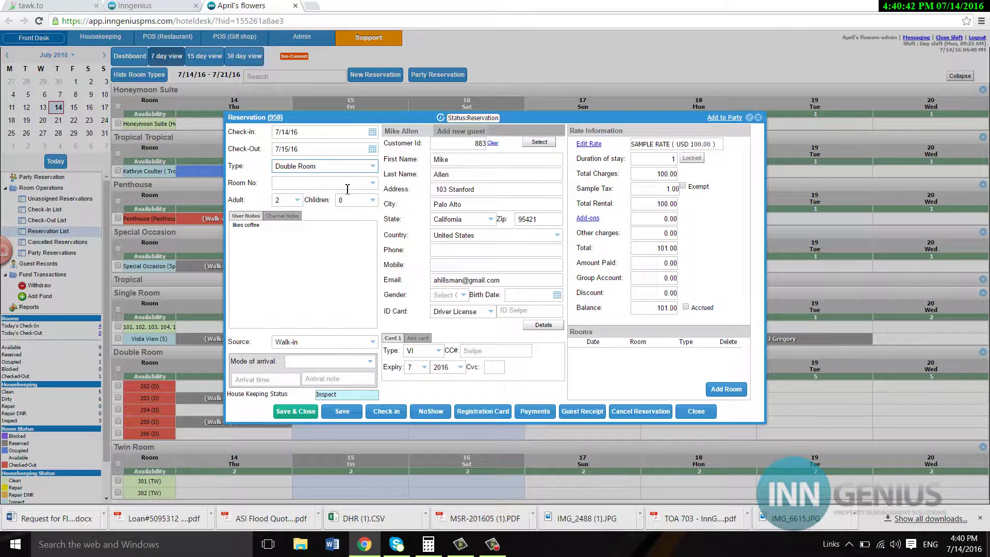
left_click(374, 184)
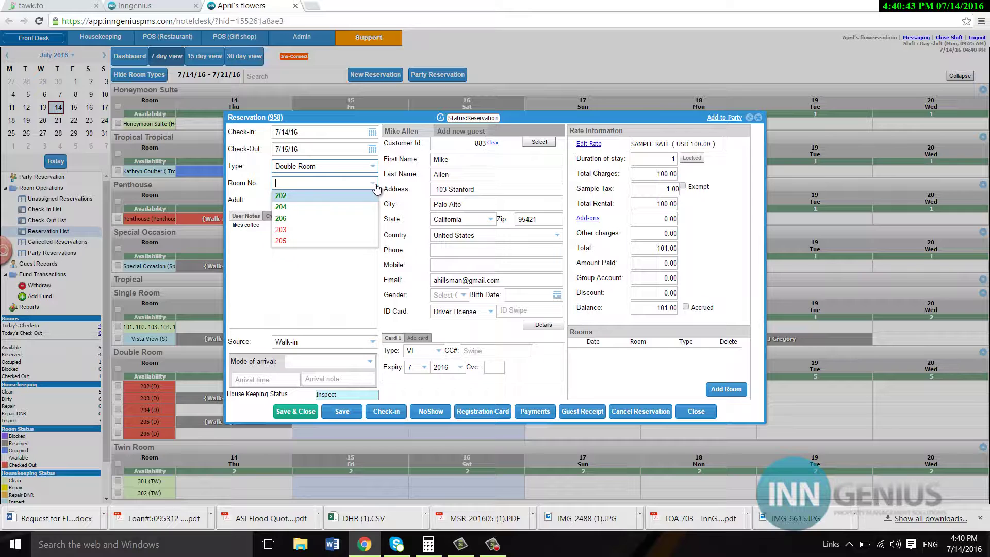
left_click(303, 208)
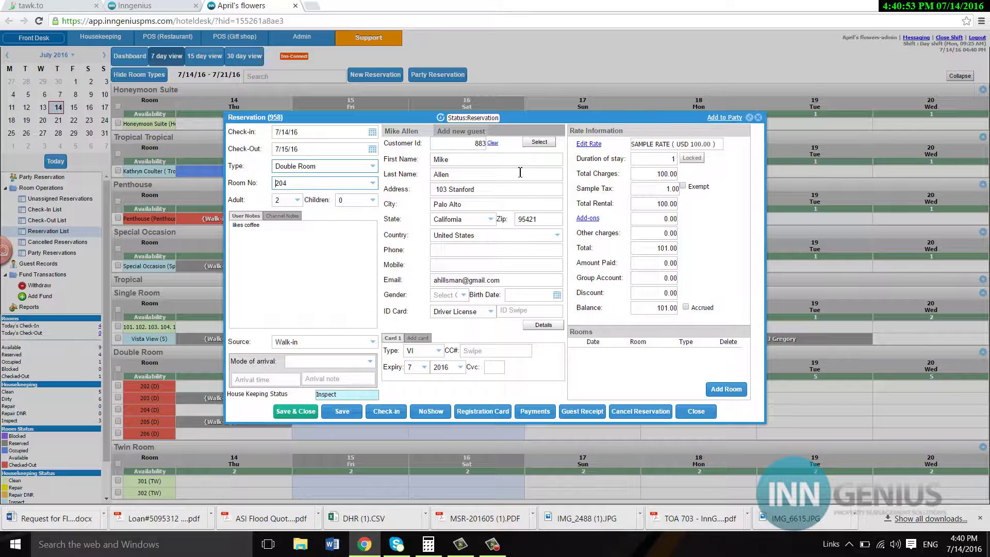
left_click(595, 145)
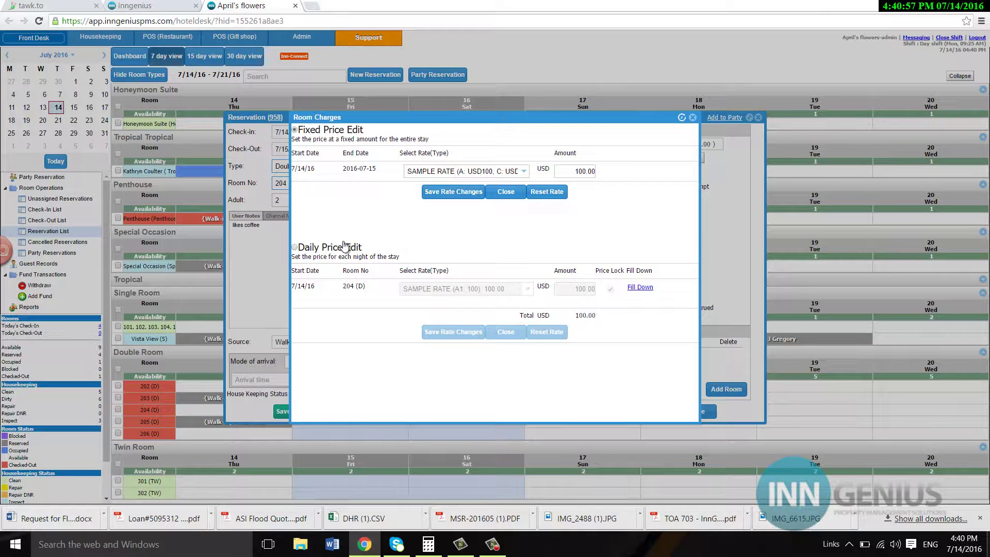
Save room 204's charges as Daily Price Edit at 100.00 per night, then recheck and close them
left_click(295, 249)
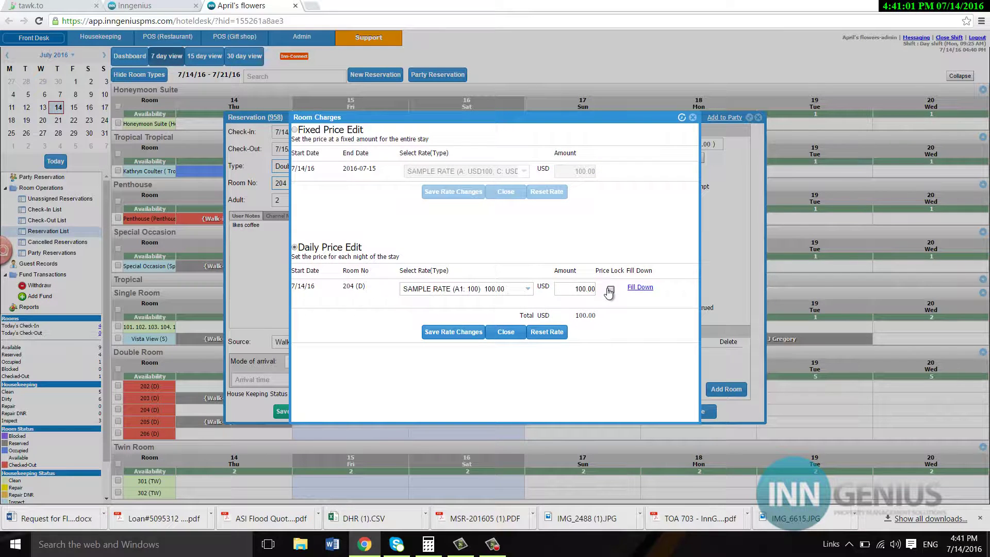
left_click(466, 336)
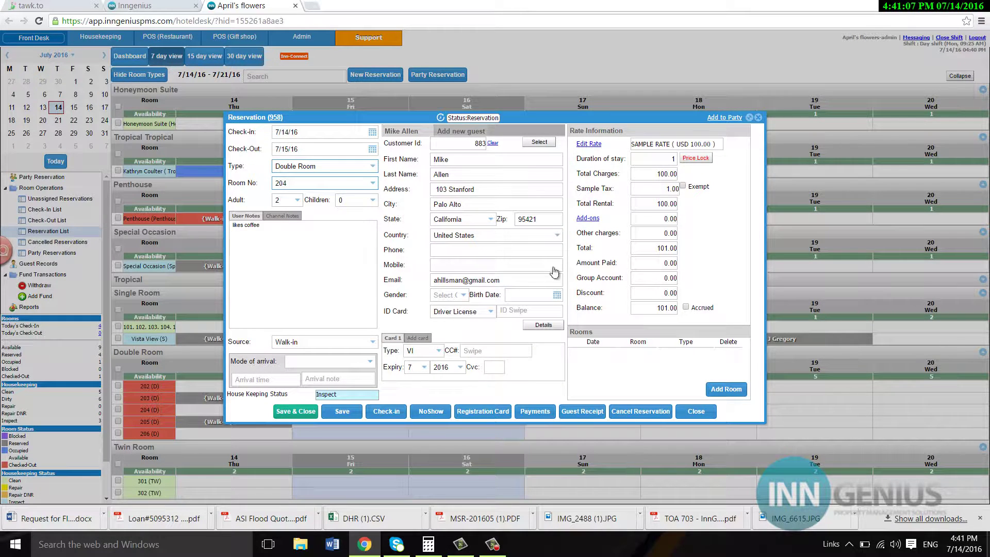
left_click(597, 146)
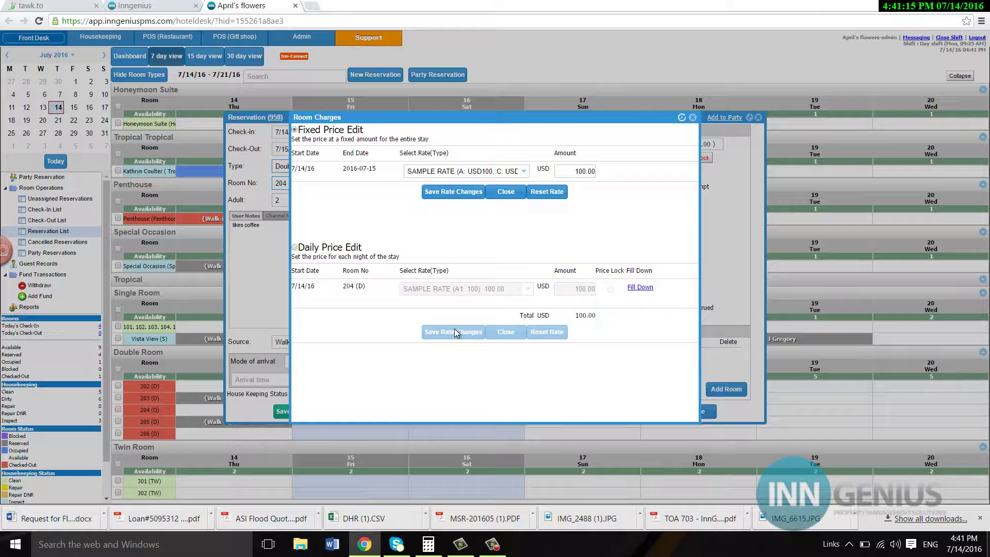
left_click(693, 117)
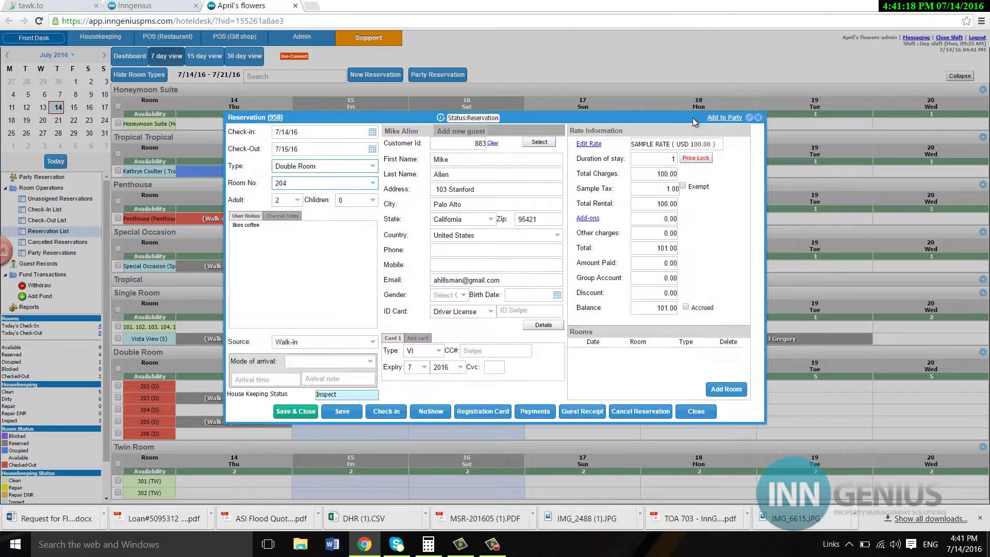
Look over reservation 958's revision history, then close it and the reservation
left_click(440, 118)
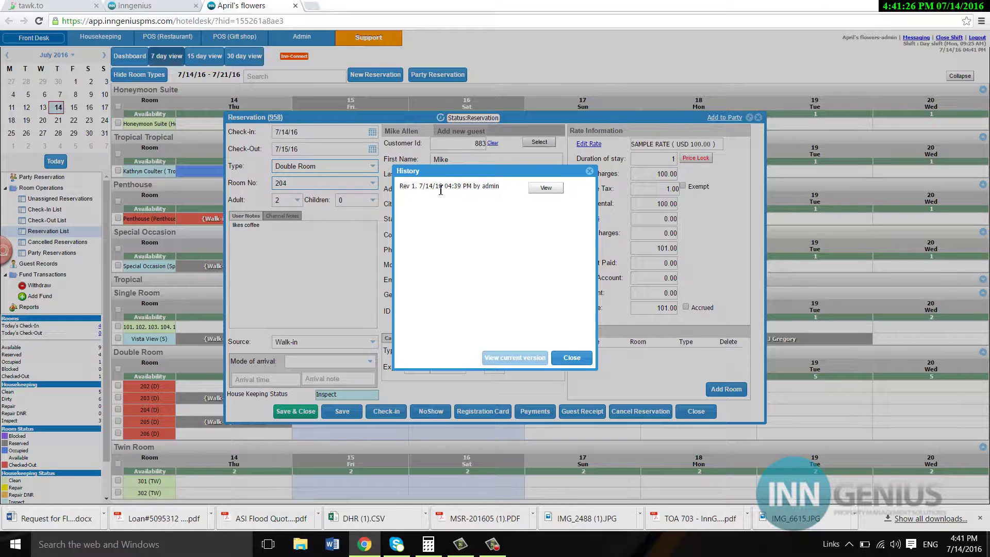
left_click(590, 172)
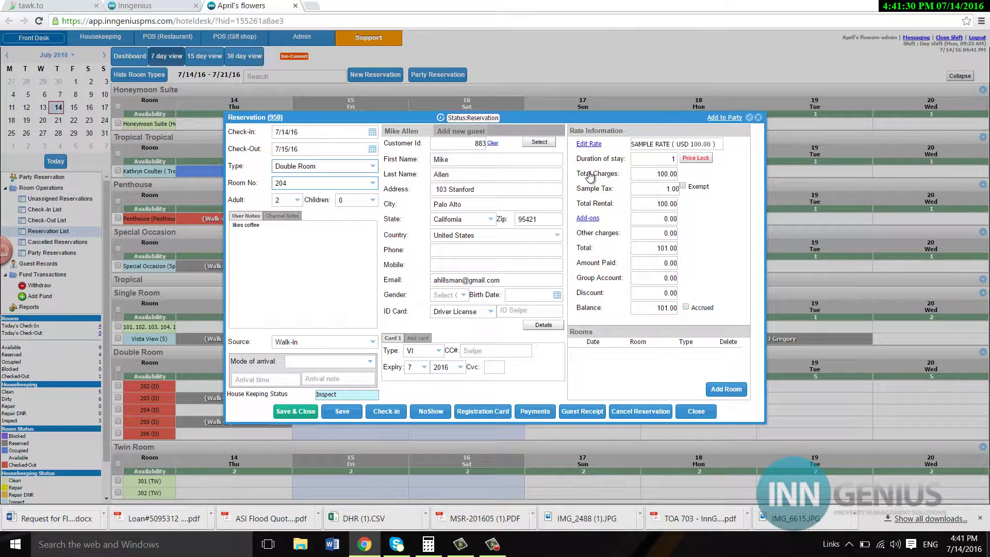
left_click(758, 117)
Open the Penthouse reservation and browse its 16 admin revisions
left_click(201, 219)
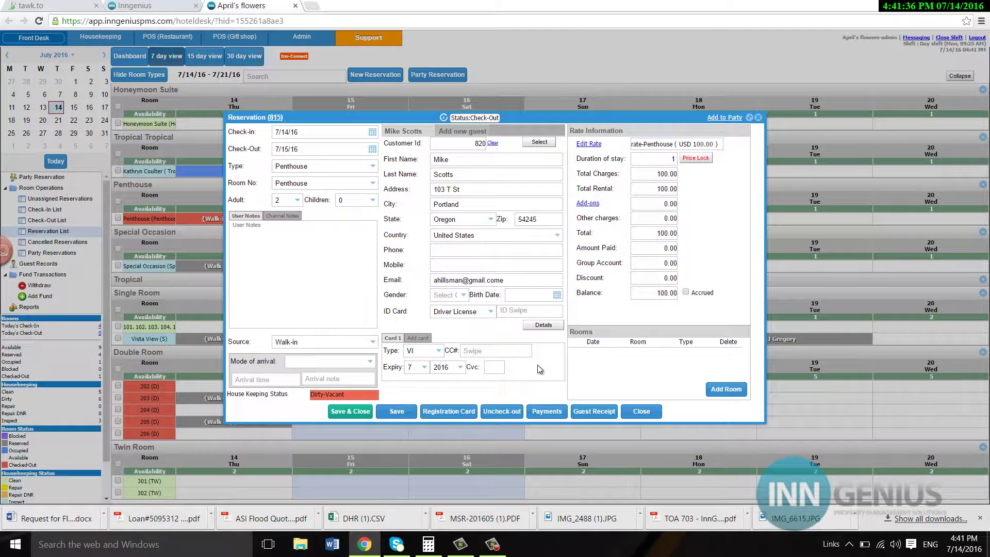
left_click(445, 119)
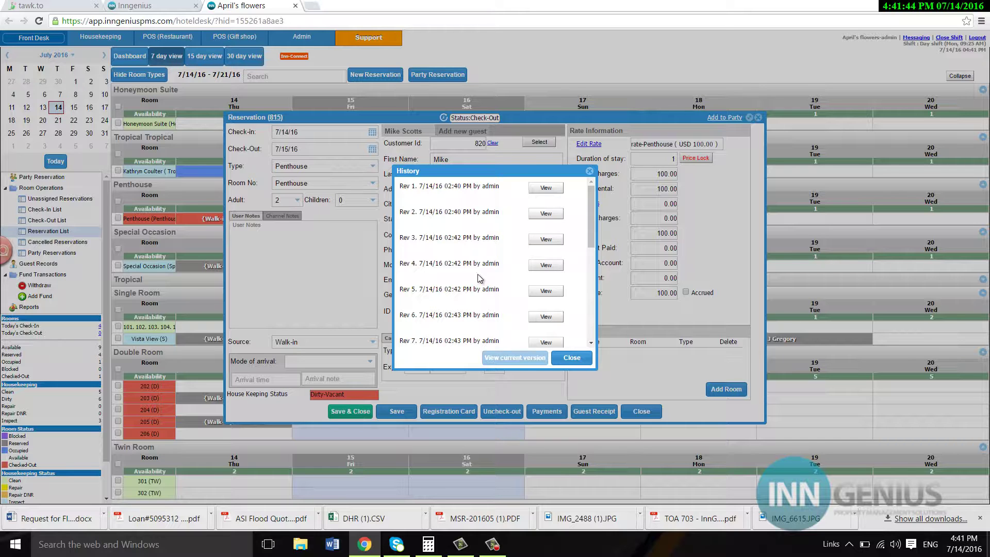
scroll(479, 278, "down", 2)
scroll(480, 270, "down", 1)
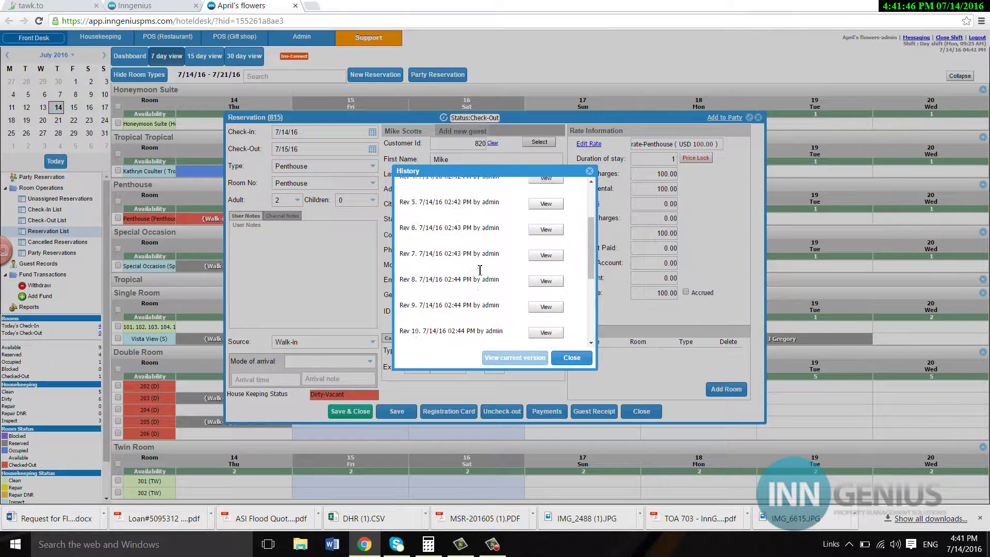
scroll(479, 271, "up", 3)
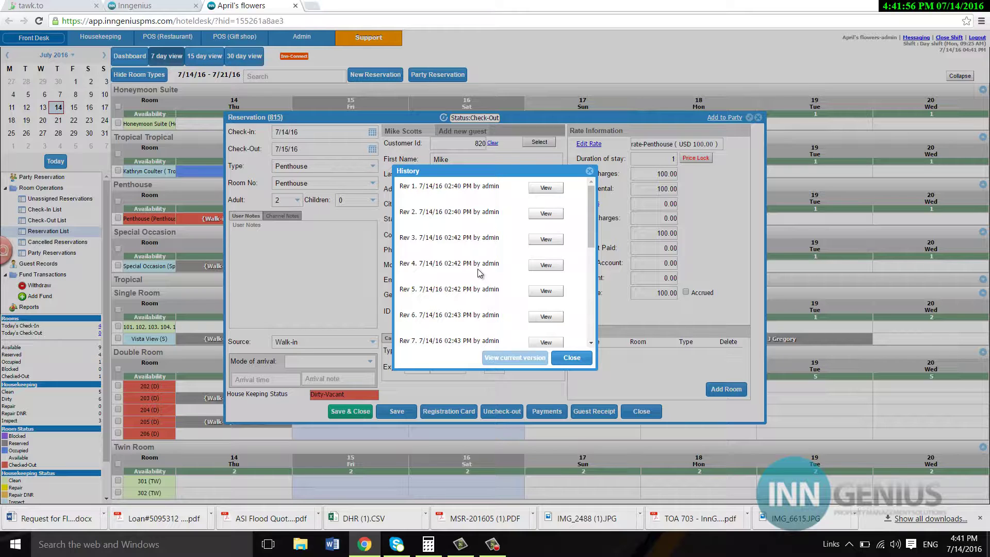
scroll(479, 268, "down", 2)
scroll(479, 242, "up", 2)
scroll(490, 269, "down", 5)
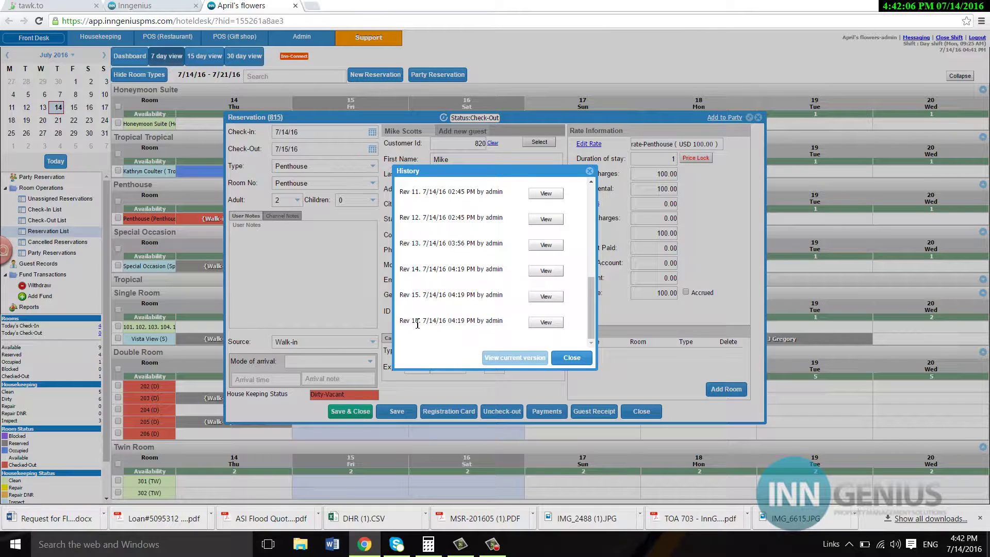
scroll(450, 321, "up", 5)
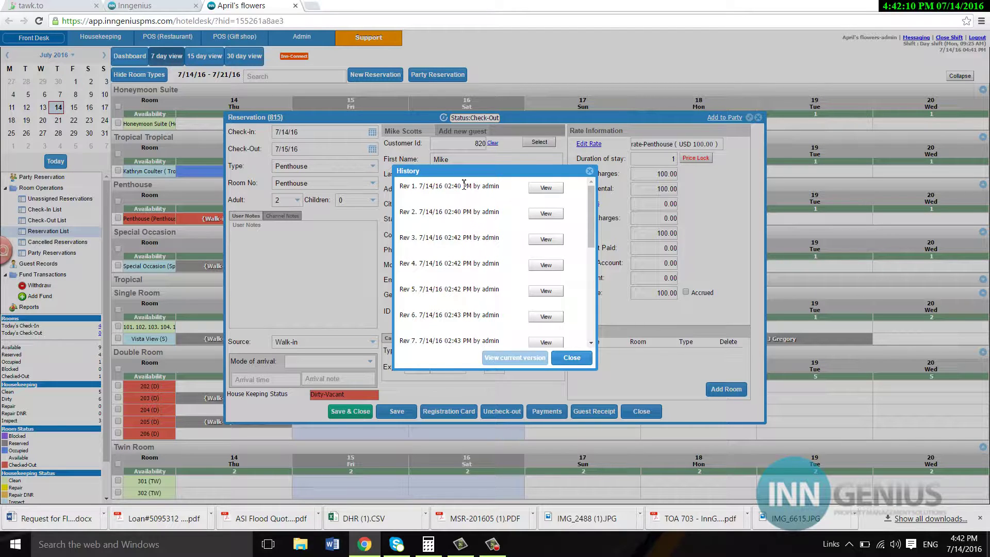
View the Rev 2 snapshot of reservation 815, then return to its current checked-out version
left_click(547, 214)
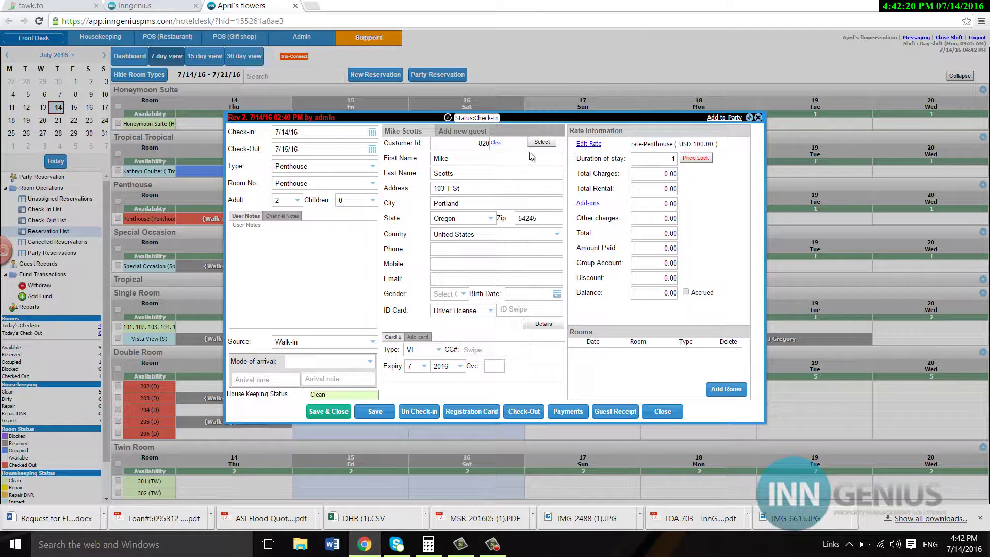
left_click(448, 118)
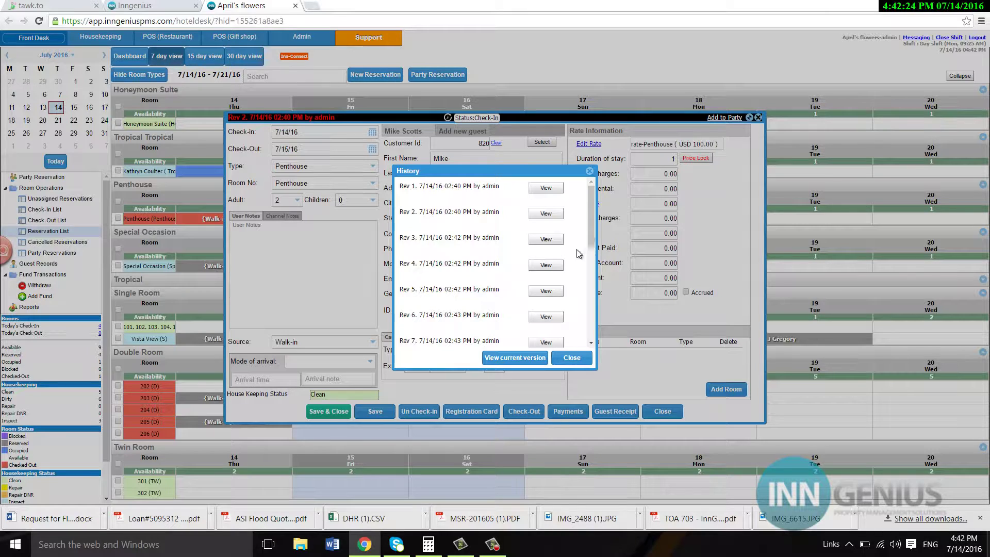
left_click(494, 360)
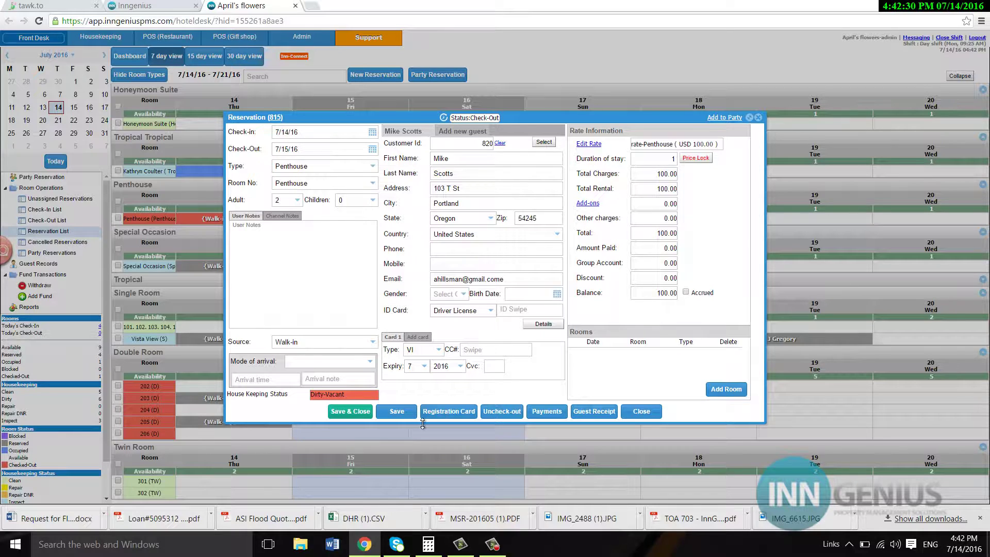
Review the registration card PDF for reservation 815, then bring up its 100.00 guest receipt invoice
left_click(449, 412)
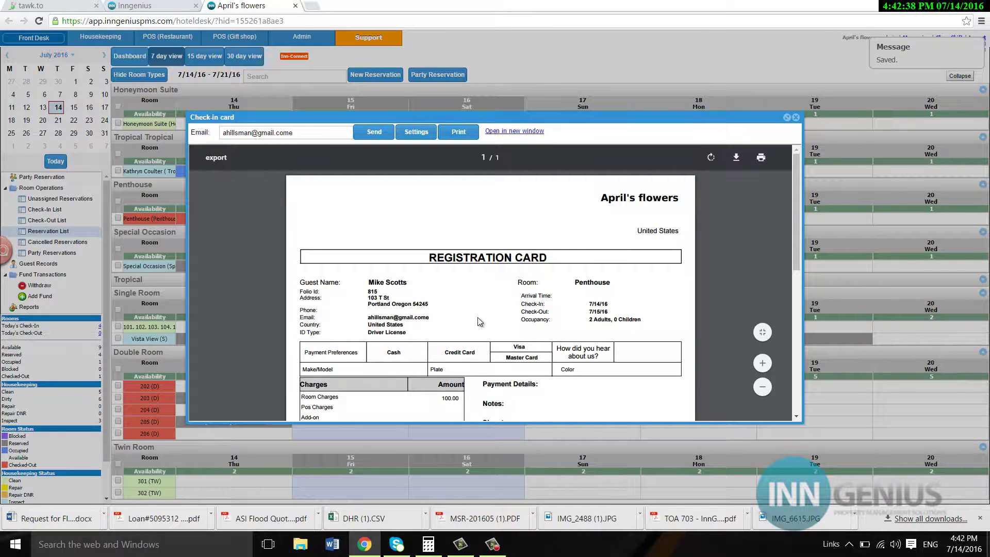
scroll(479, 322, "down", 3)
scroll(480, 322, "up", 3)
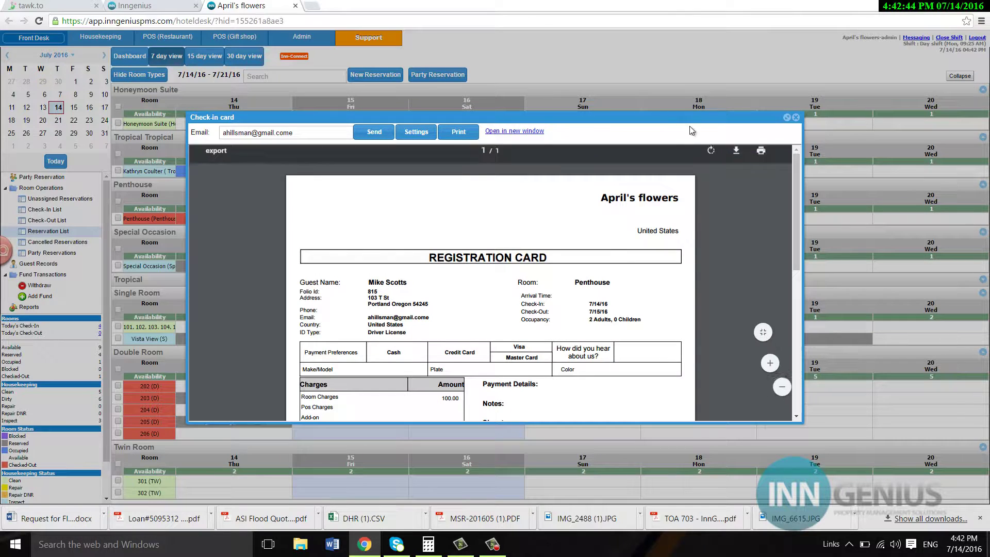
left_click(796, 117)
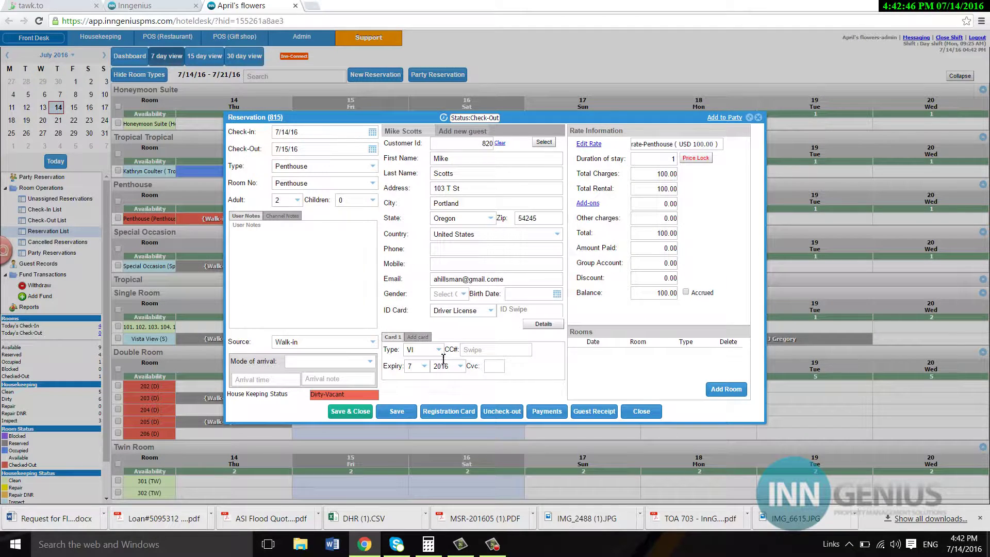
left_click(596, 412)
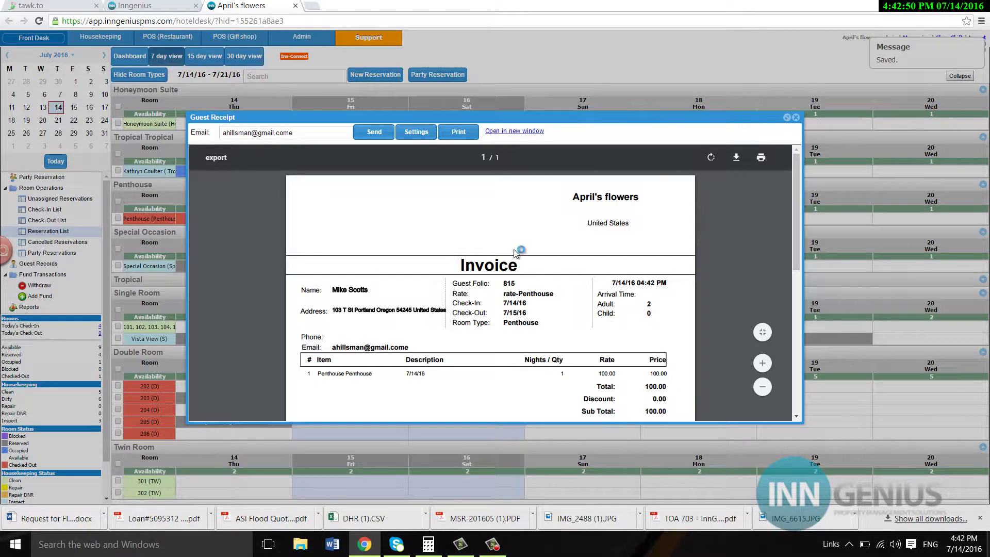
Save the guest receipt settings with Invoice kept as the header, then close the receipt
left_click(422, 135)
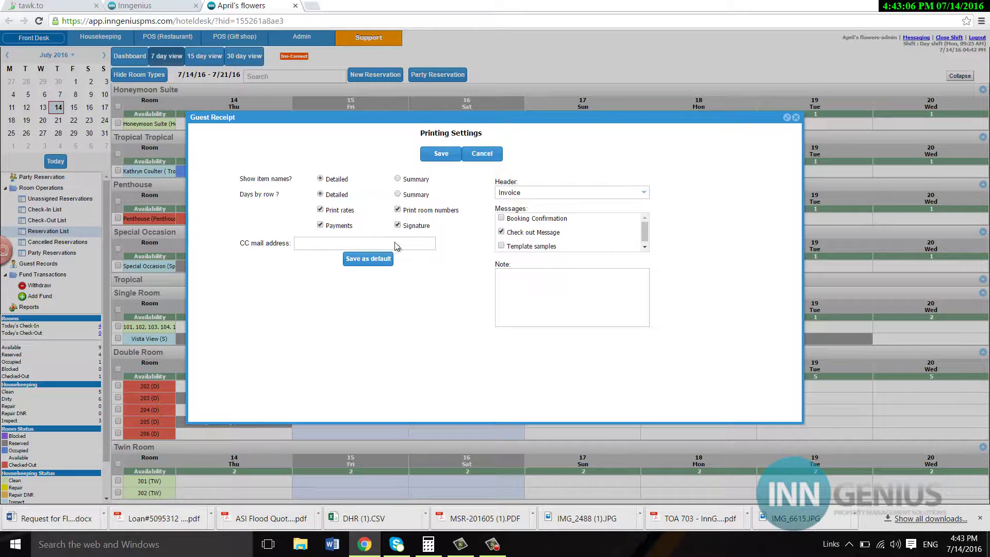
left_click(648, 195)
left_click(648, 196)
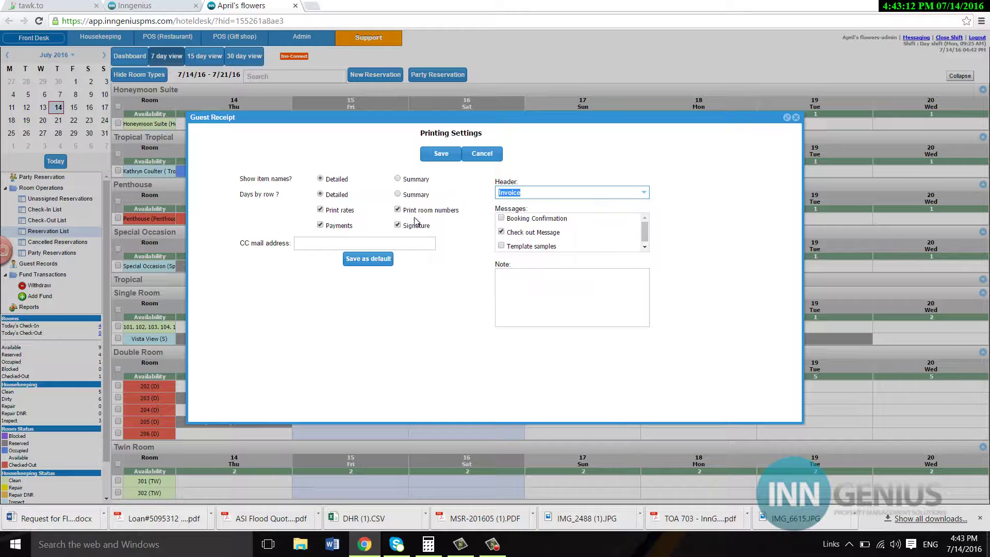
left_click(441, 153)
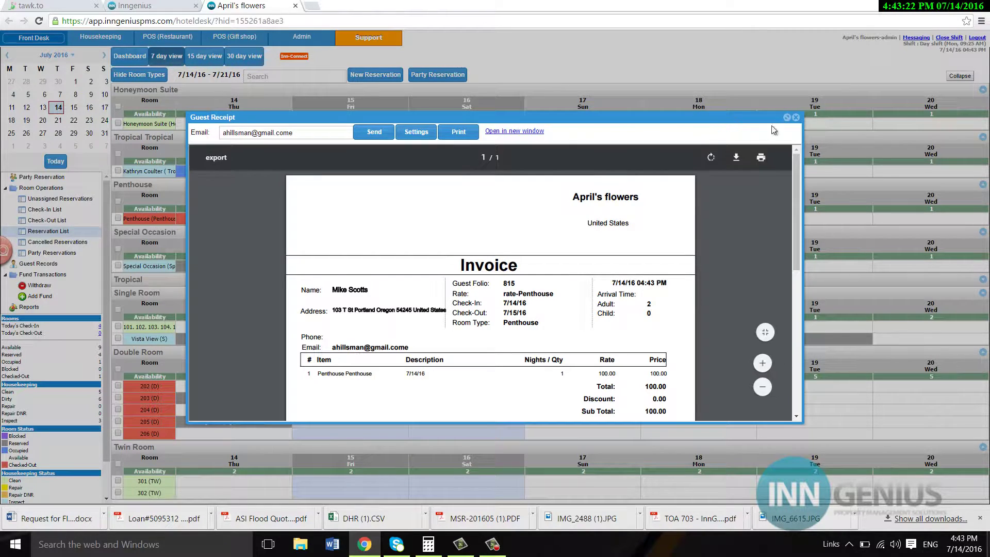
left_click(796, 118)
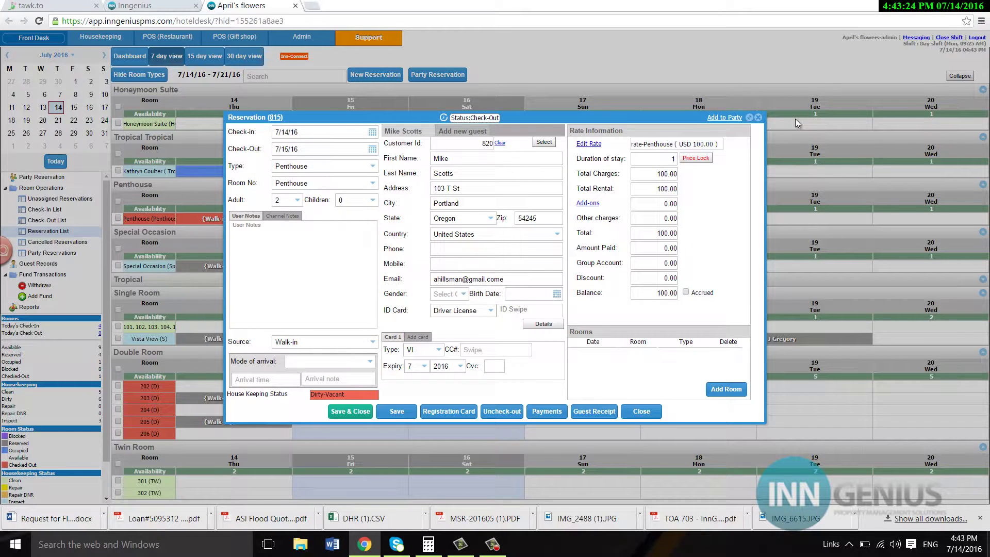
Undo reservation 815's check-out and open walk-in reservation 878 for rooms 205, 203 and Special Occasion
left_click(497, 412)
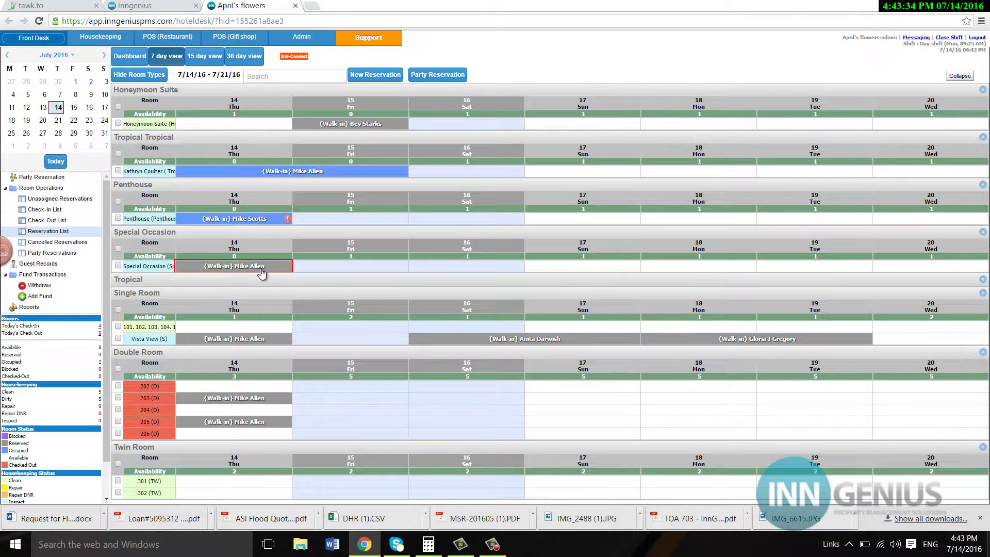
left_click(260, 268)
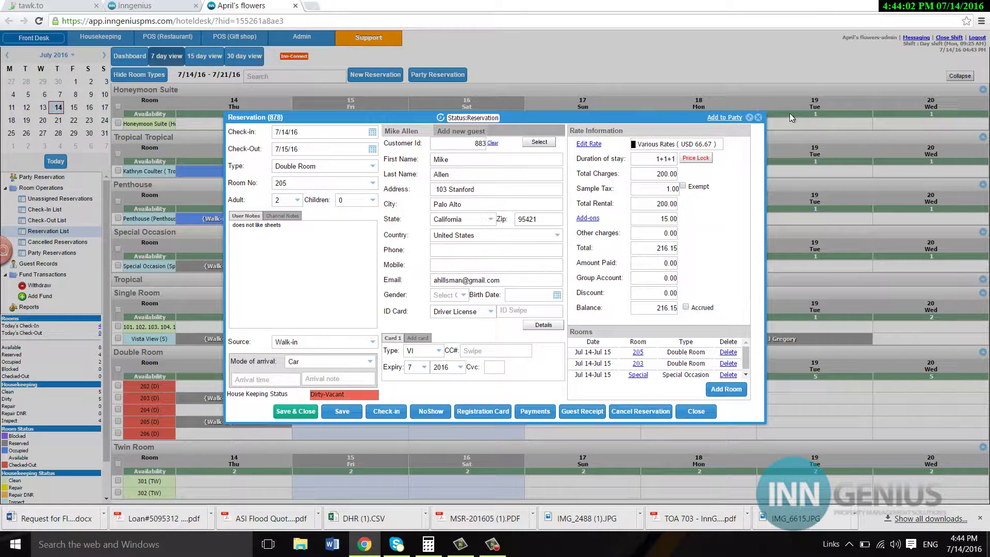
Reopen reservation 878, dismiss the party list without grouping, and save and close it
left_click(759, 119)
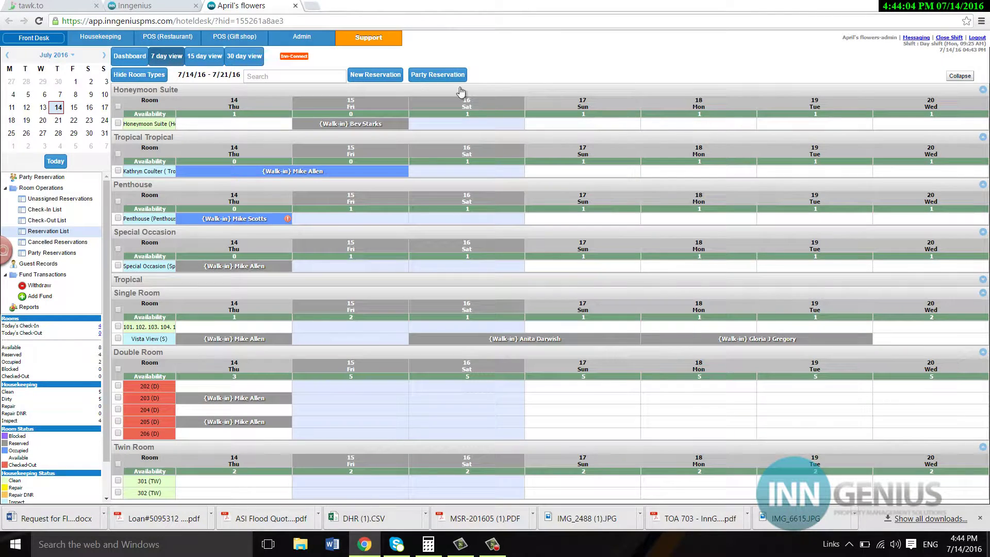
left_click(261, 269)
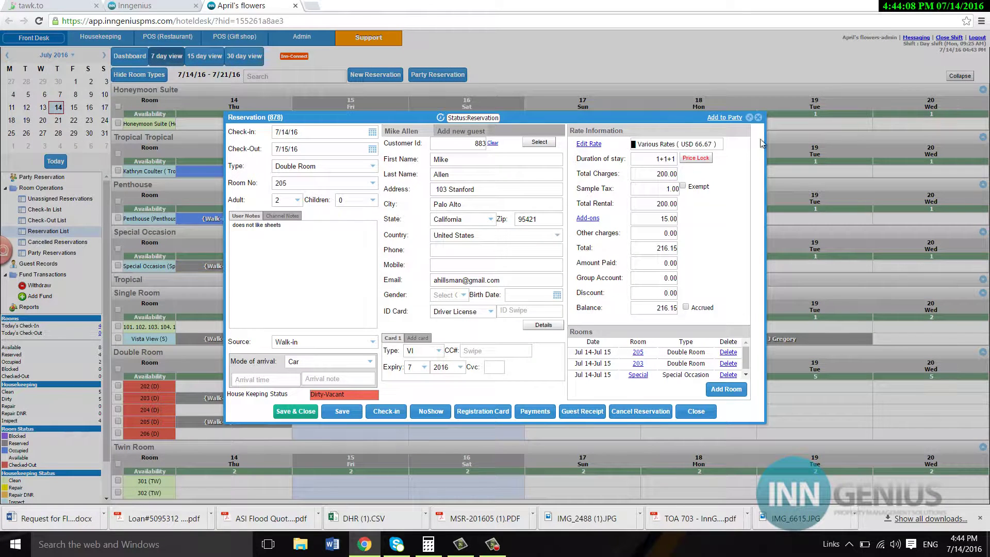
left_click(720, 117)
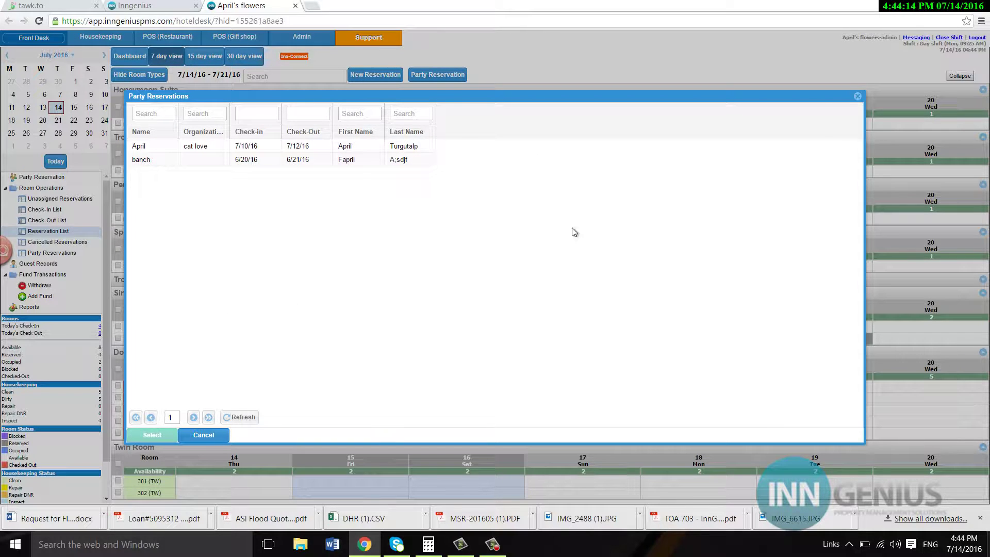
left_click(858, 97)
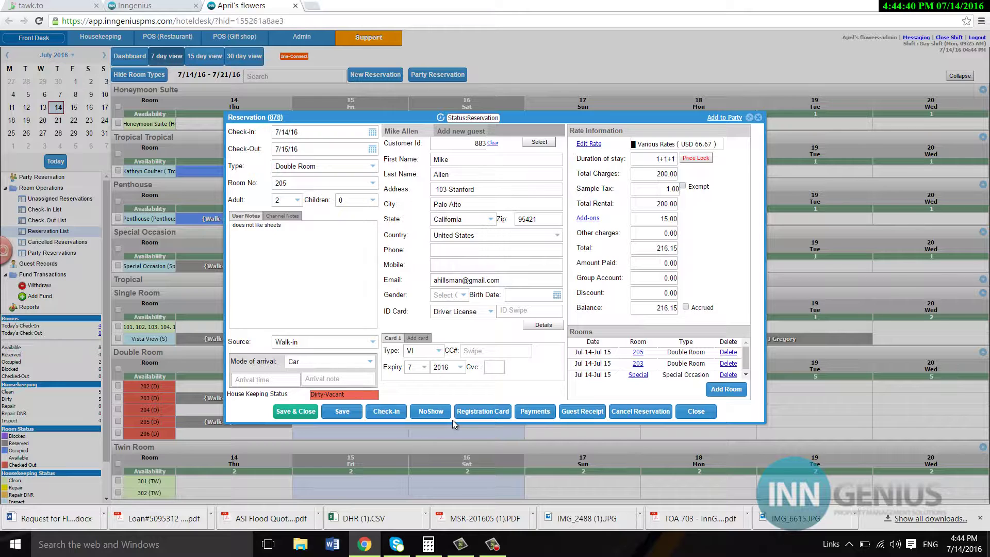
left_click(294, 413)
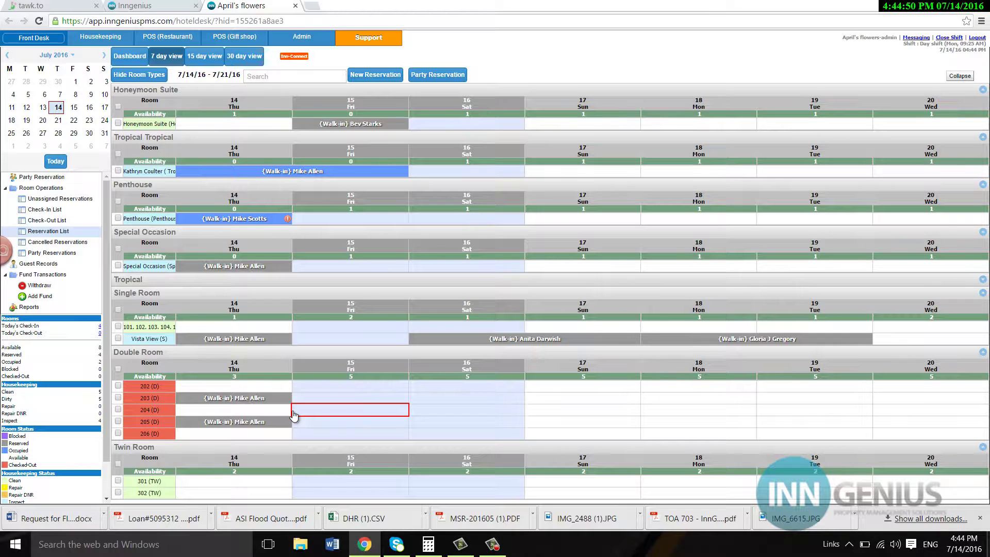
left_click(516, 340)
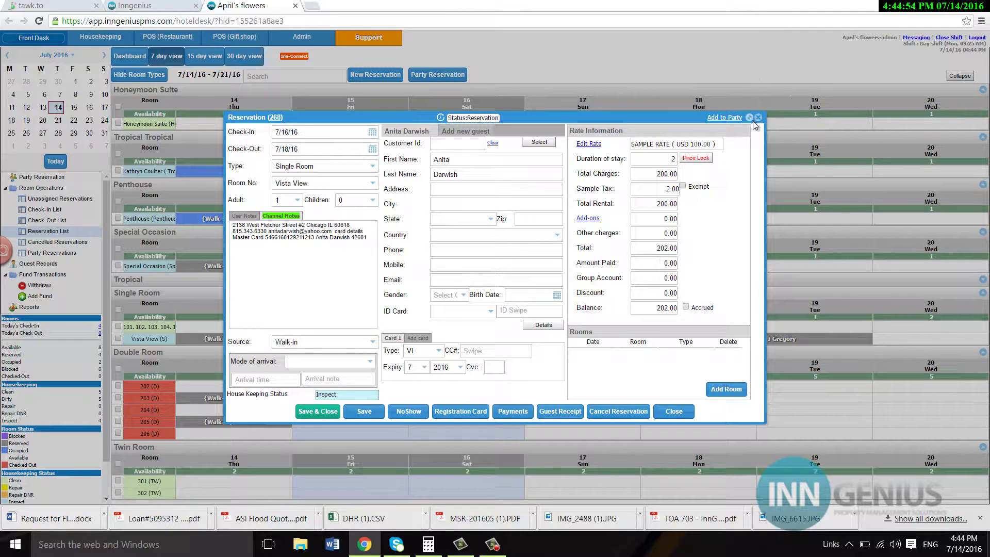
left_click(759, 118)
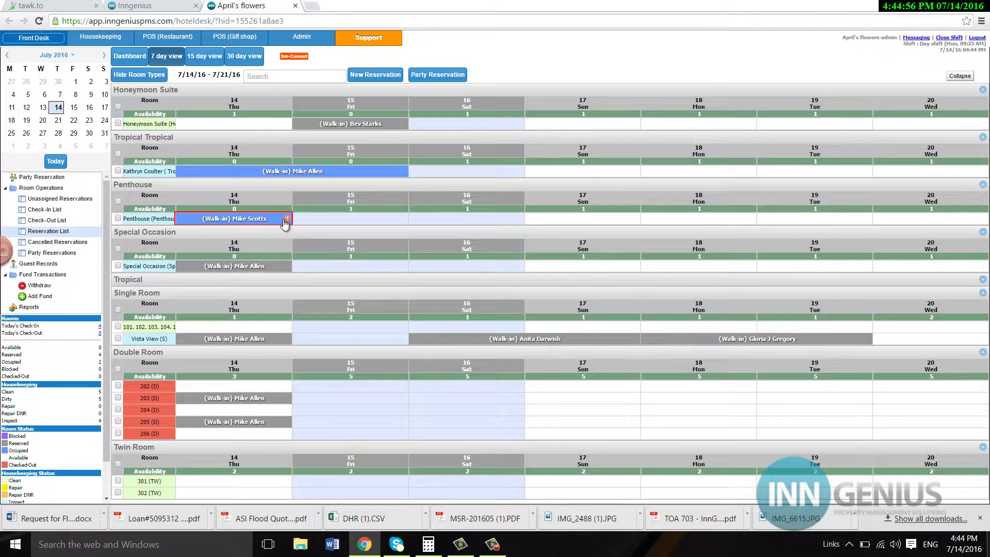
mouse_move(285, 224)
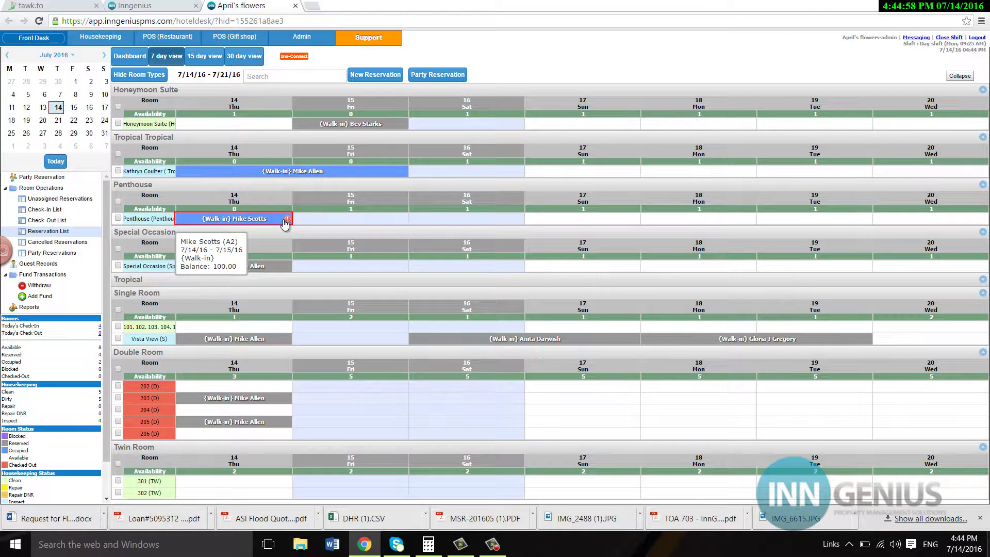
left_click(284, 224)
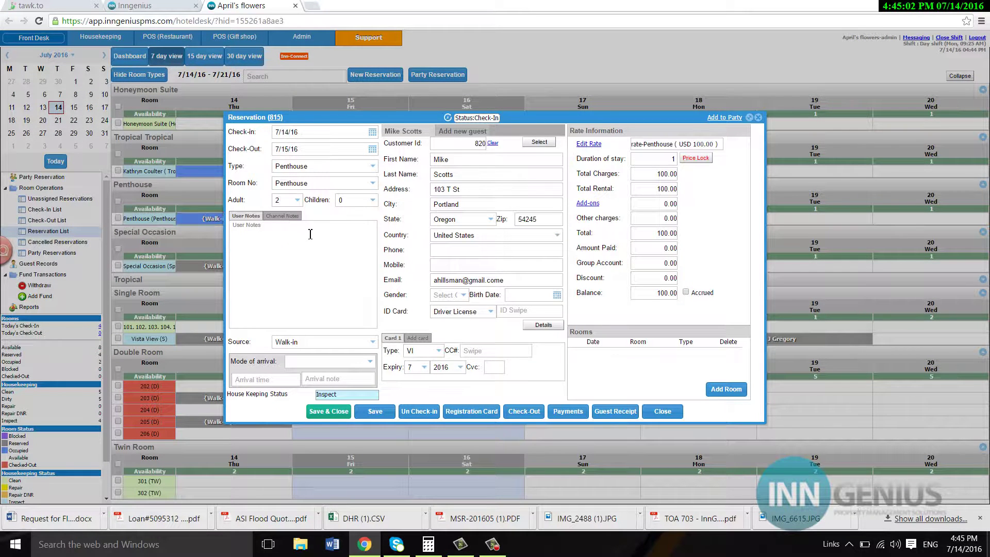
left_click(526, 414)
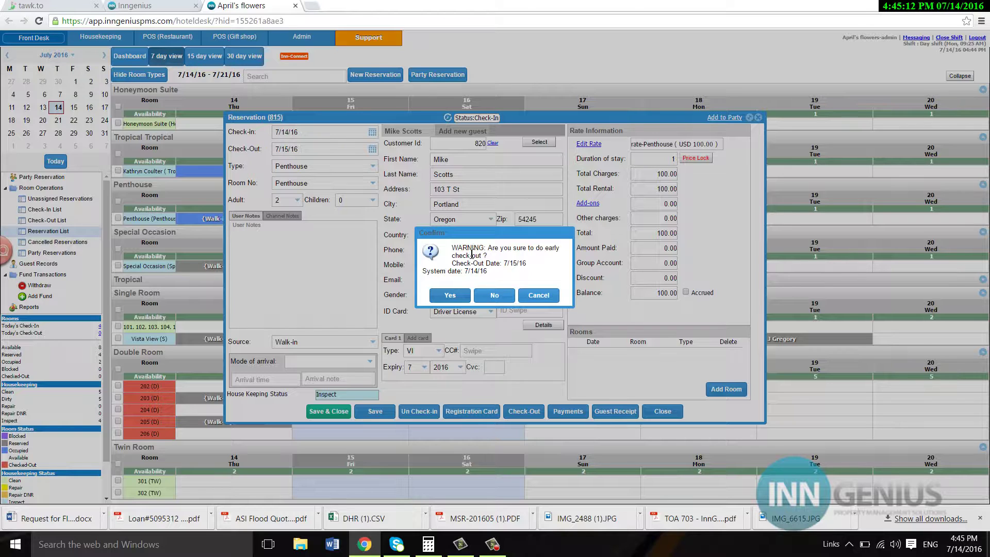
left_click(458, 295)
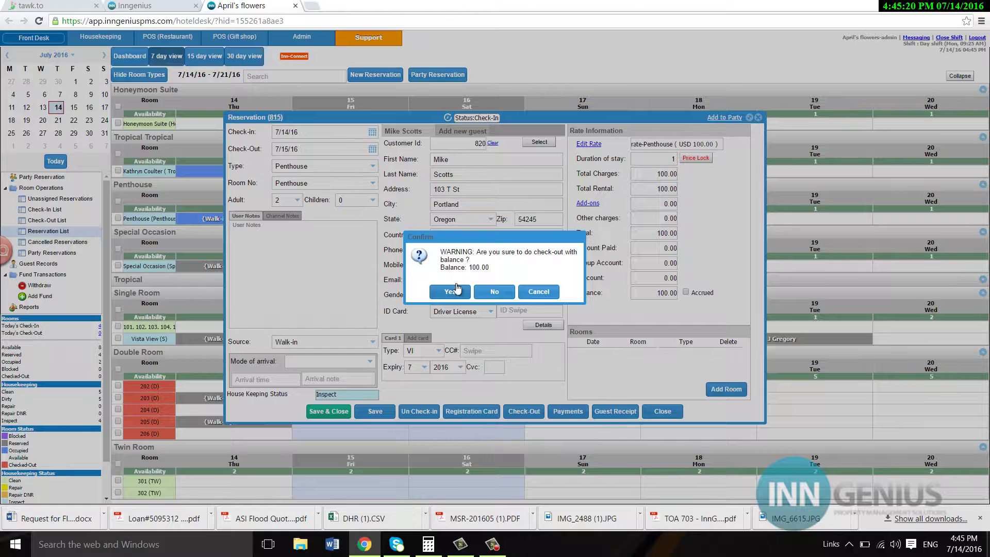
left_click(496, 292)
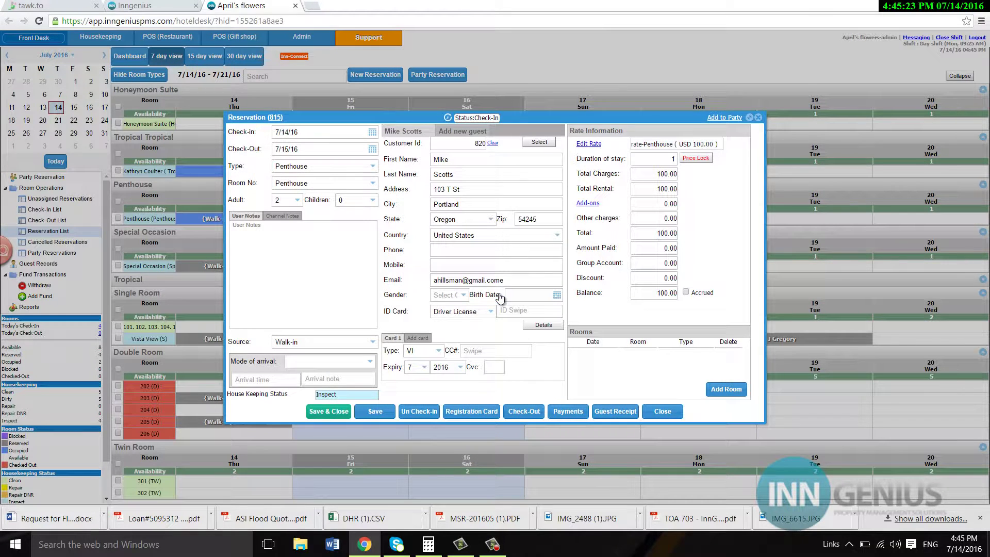
Post a 100.00 VI credit card payment on reservation 815, then void it
left_click(571, 415)
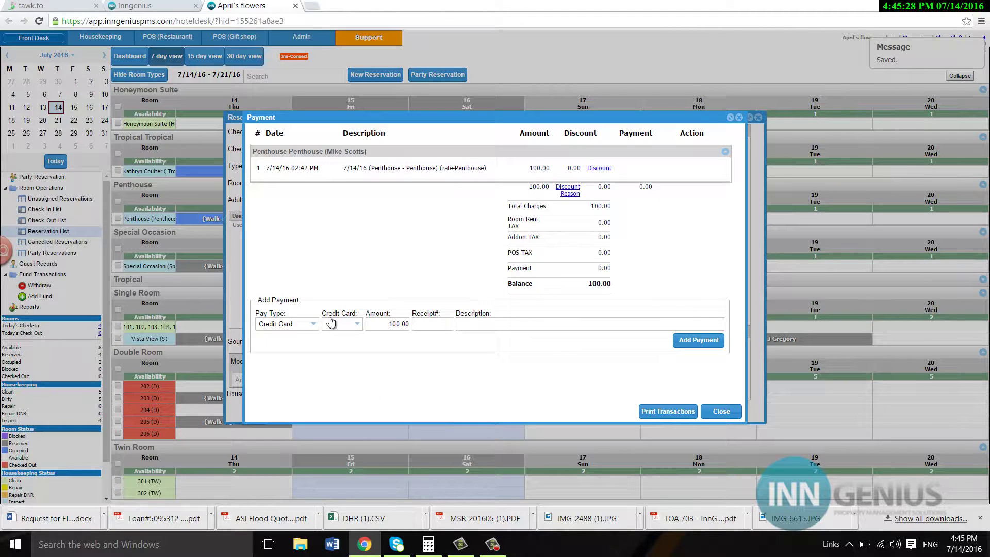
left_click(358, 325)
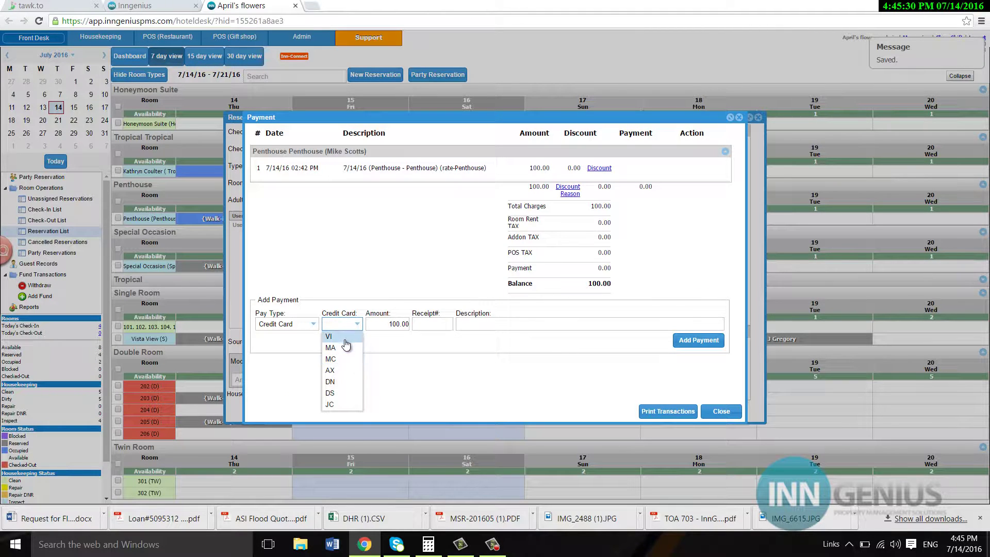
left_click(344, 337)
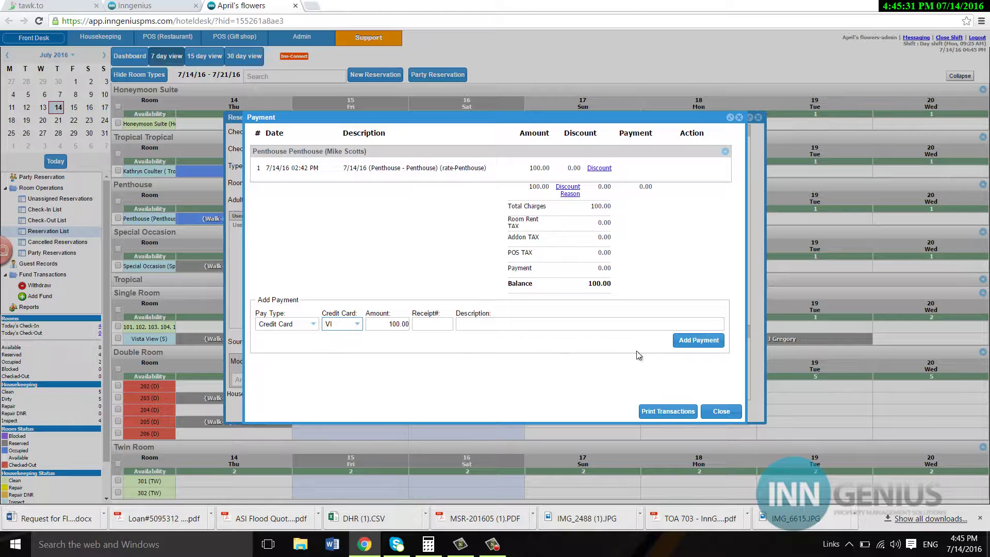
left_click(693, 347)
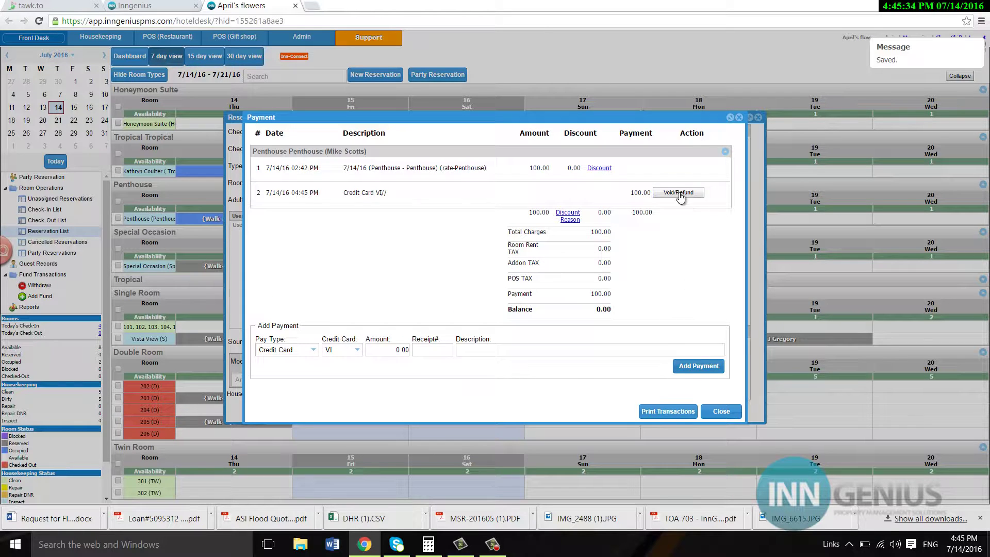
left_click(678, 193)
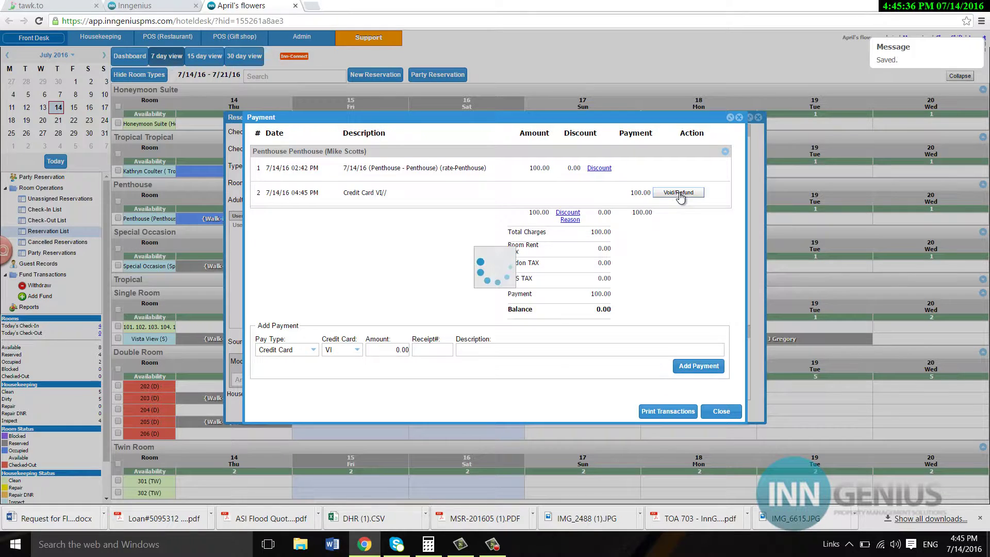
left_click(740, 118)
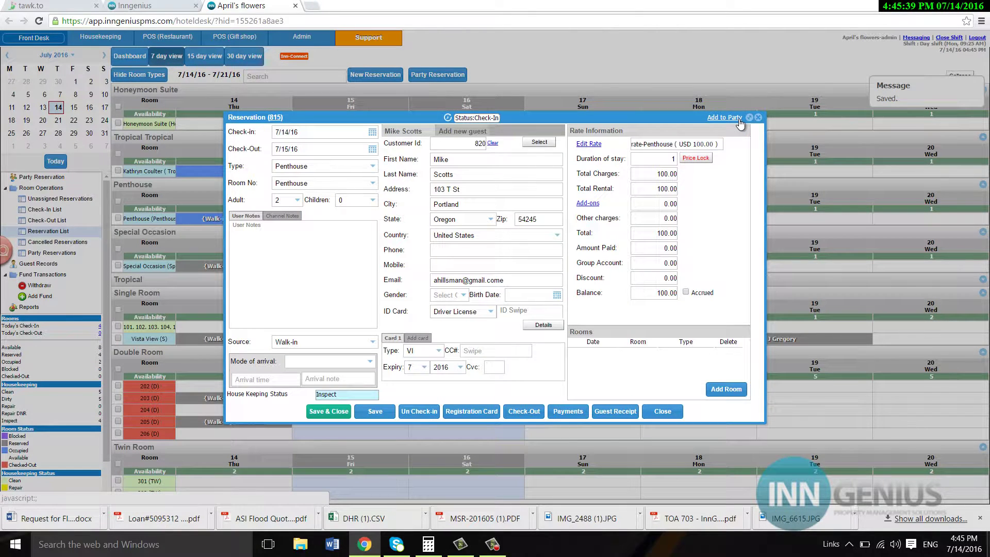
Check the Penthouse guest out early, accepting both the early check-out and 100.00 balance warnings
left_click(530, 413)
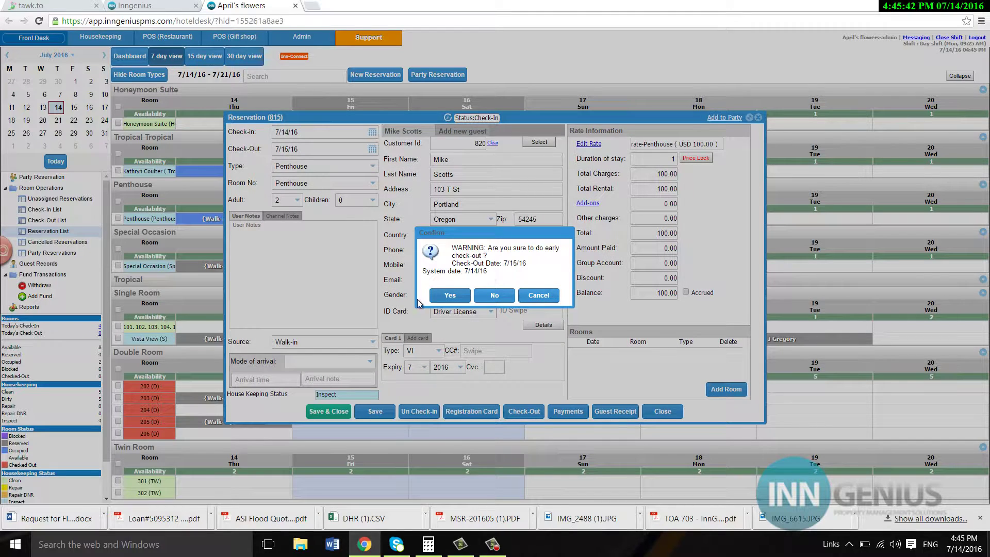
left_click(448, 296)
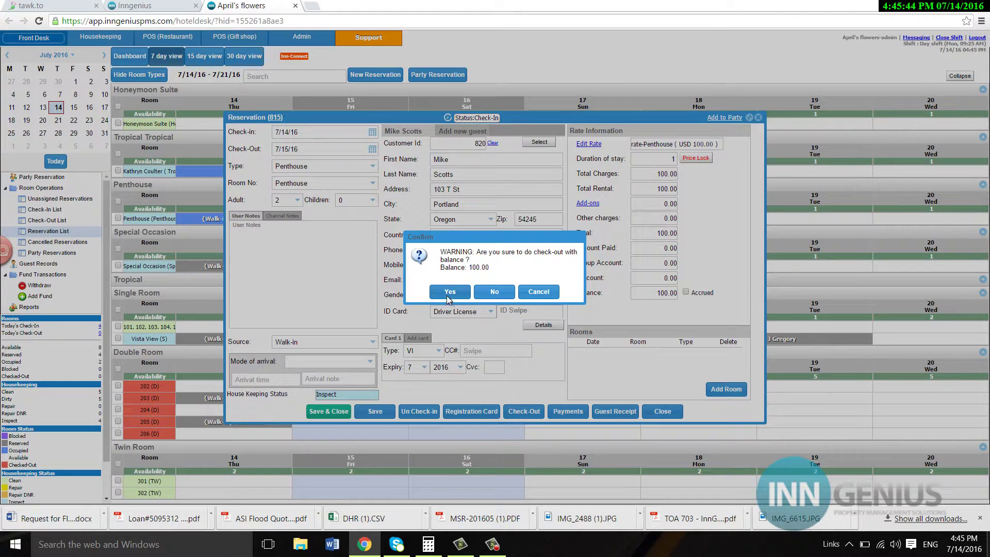
left_click(449, 292)
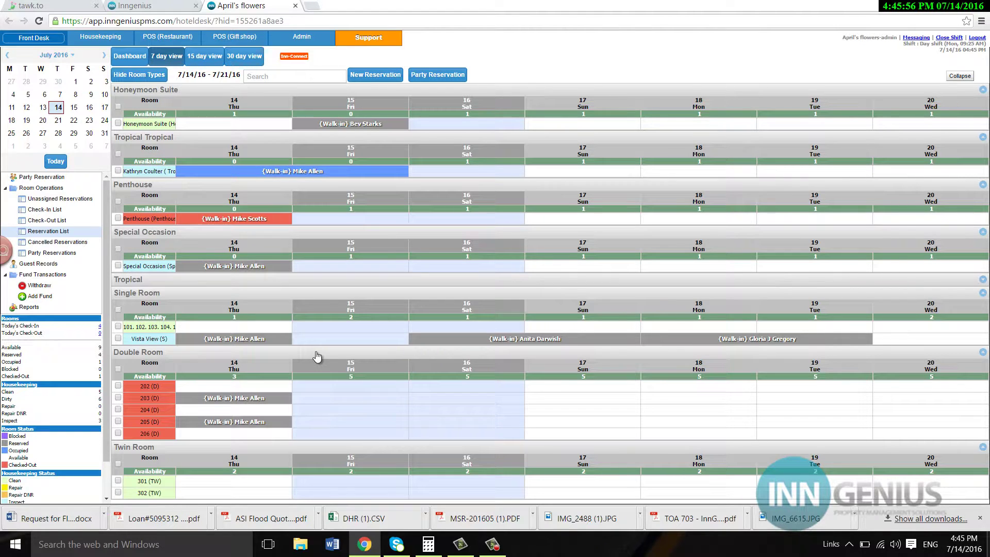
Open reservation 268, the Vista View single room for 7/16/16–7/18/16, and view its User Notes
mouse_move(656, 348)
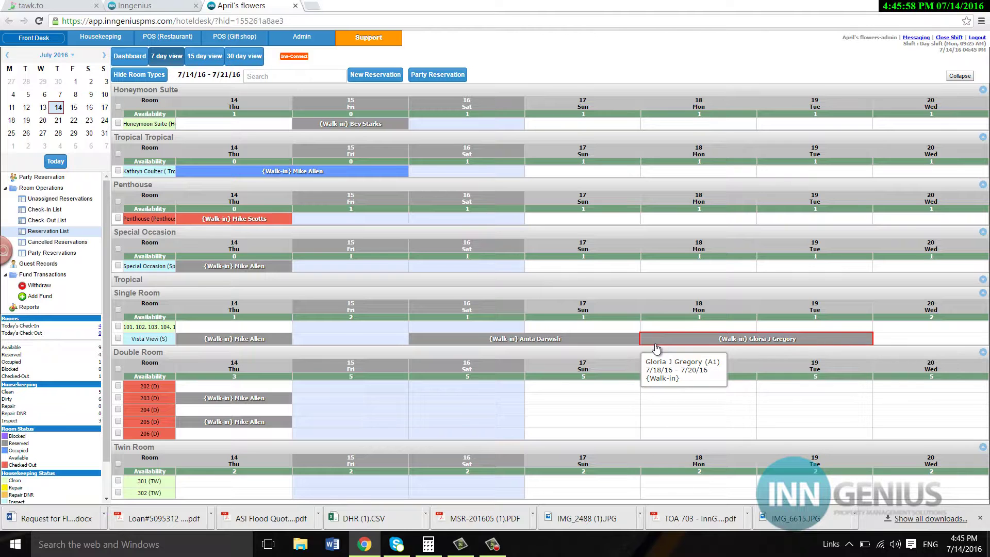
left_click(591, 344)
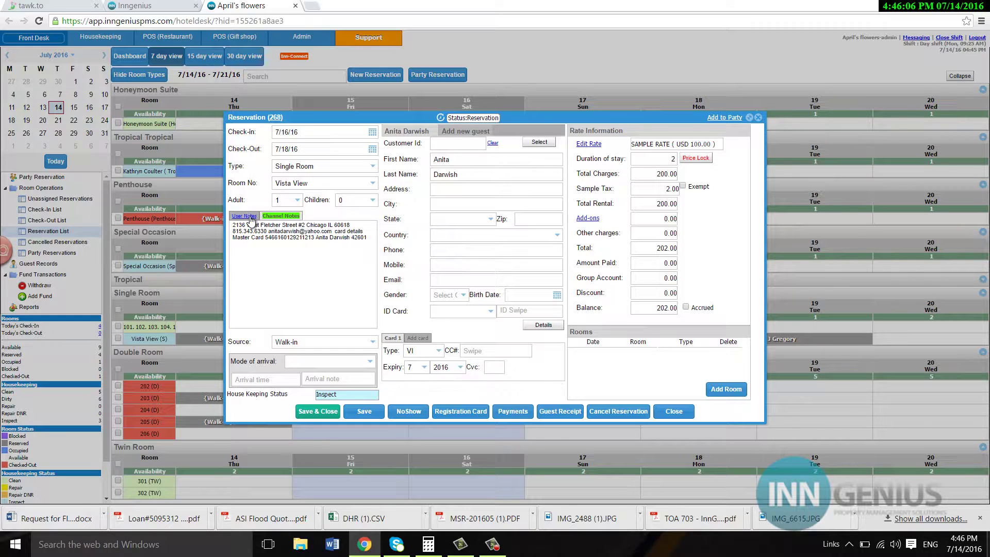
left_click(250, 216)
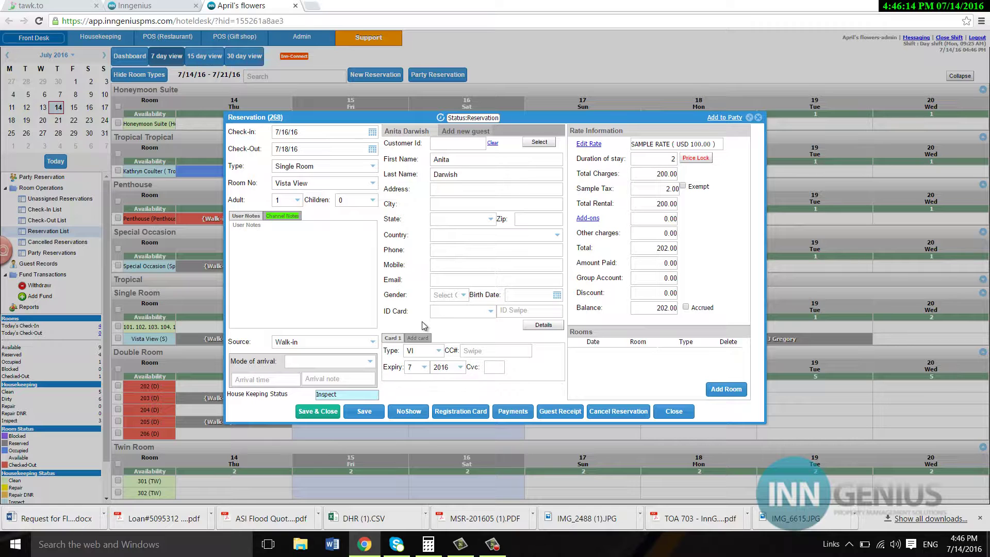
Attach a 10.00 Extra Sample (Parking) (Per night) add-on to reservation 268, bringing the balance to 212.10
left_click(592, 222)
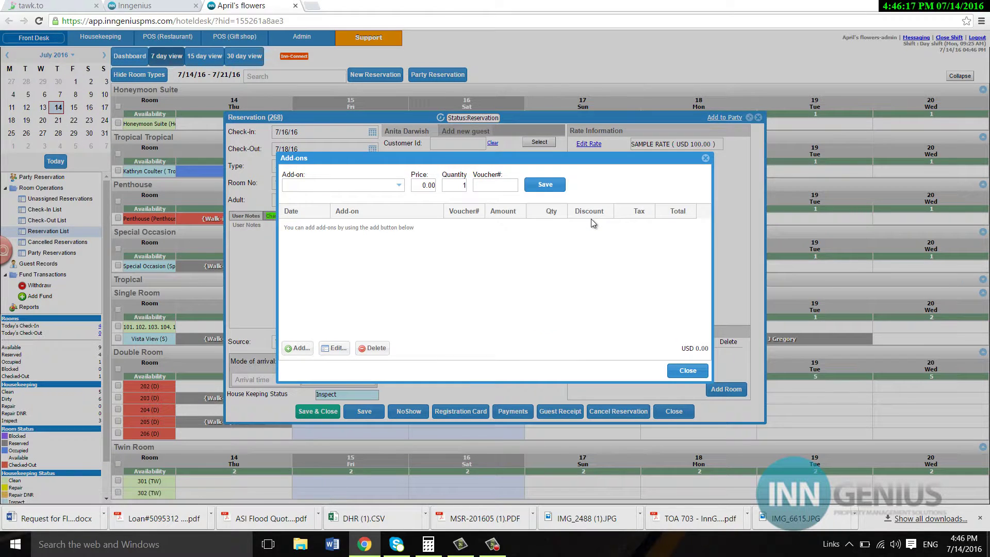
left_click(396, 189)
left_click(355, 206)
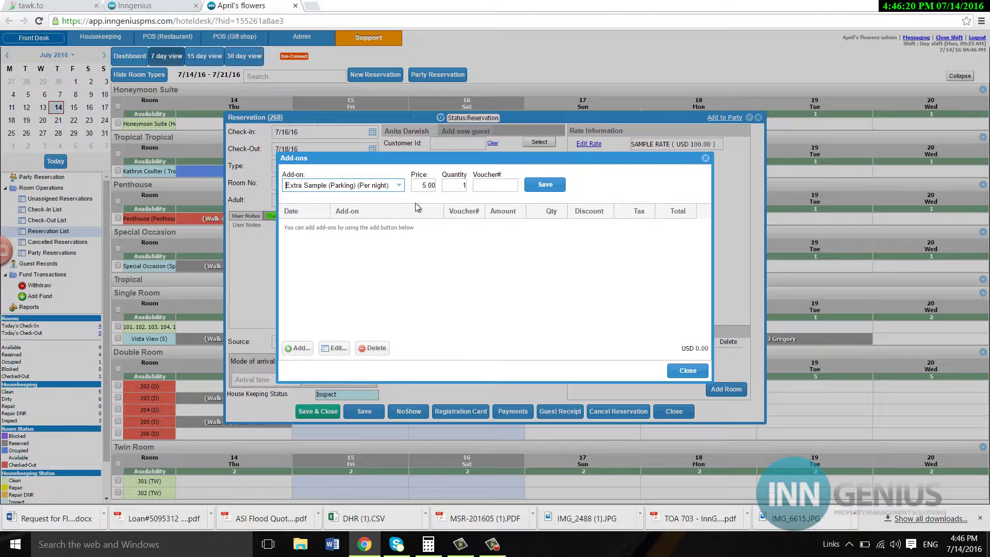
left_click(559, 188)
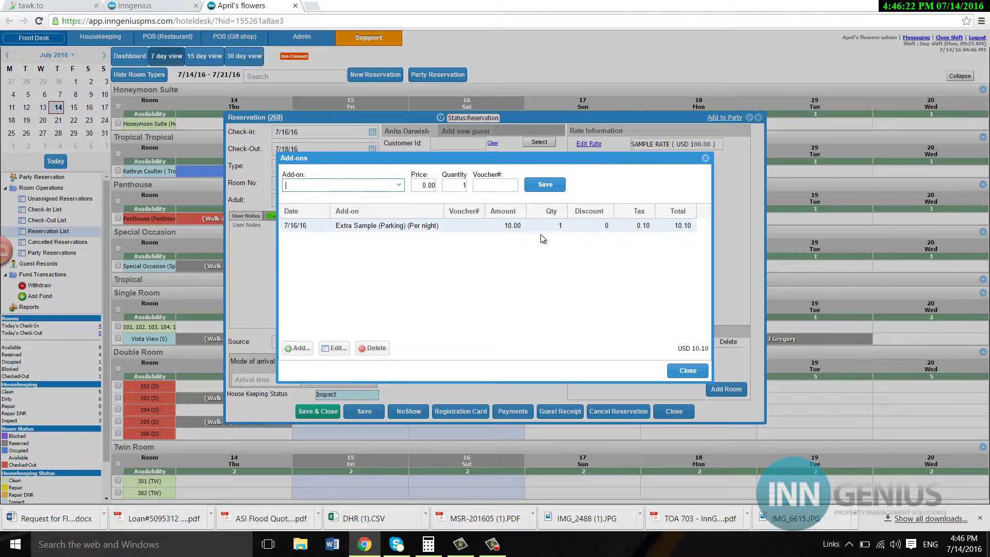
left_click(681, 371)
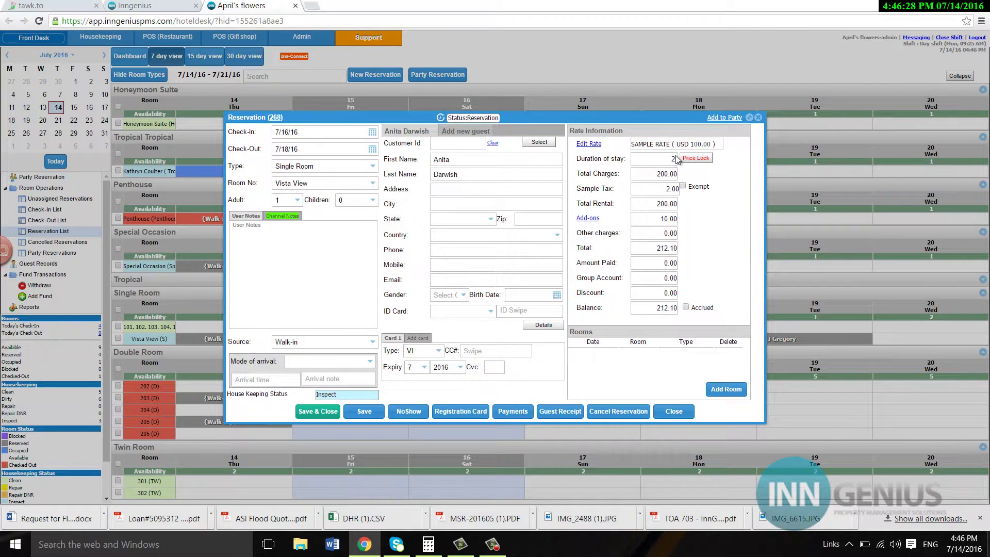
Lock the room price, then save per-night 100.00 rates for 7/16 and 7/17 with price lock off
left_click(698, 160)
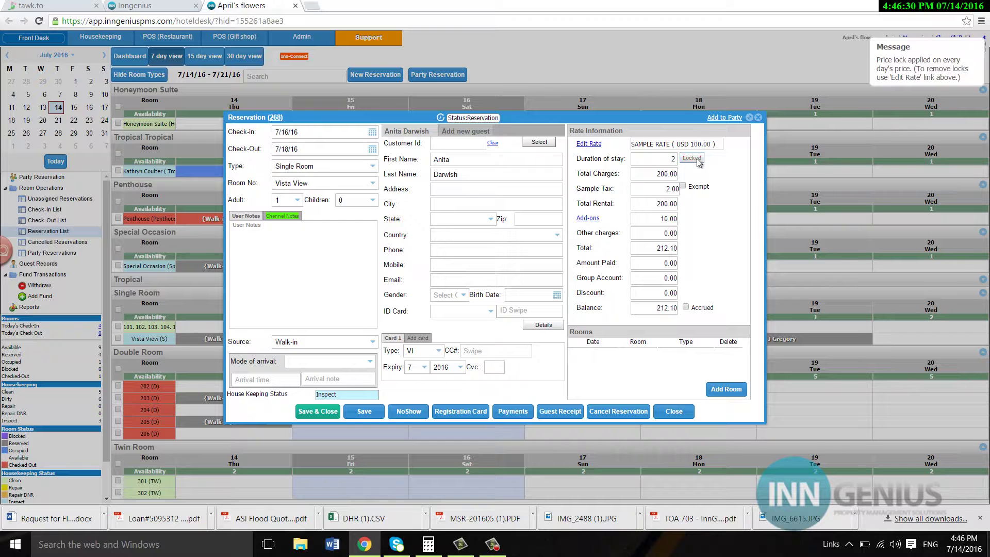
left_click(588, 144)
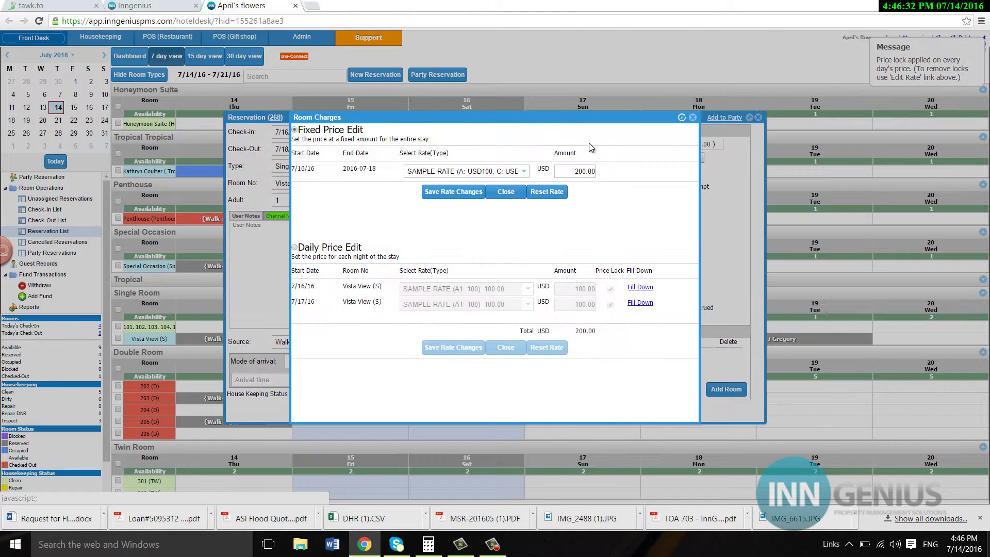
left_click(294, 247)
left_click(611, 289)
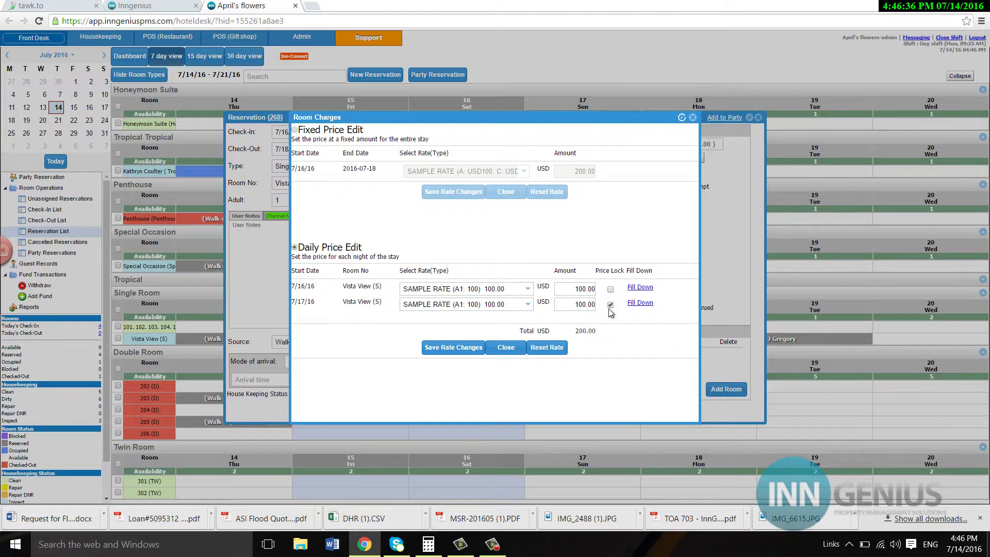
left_click(611, 305)
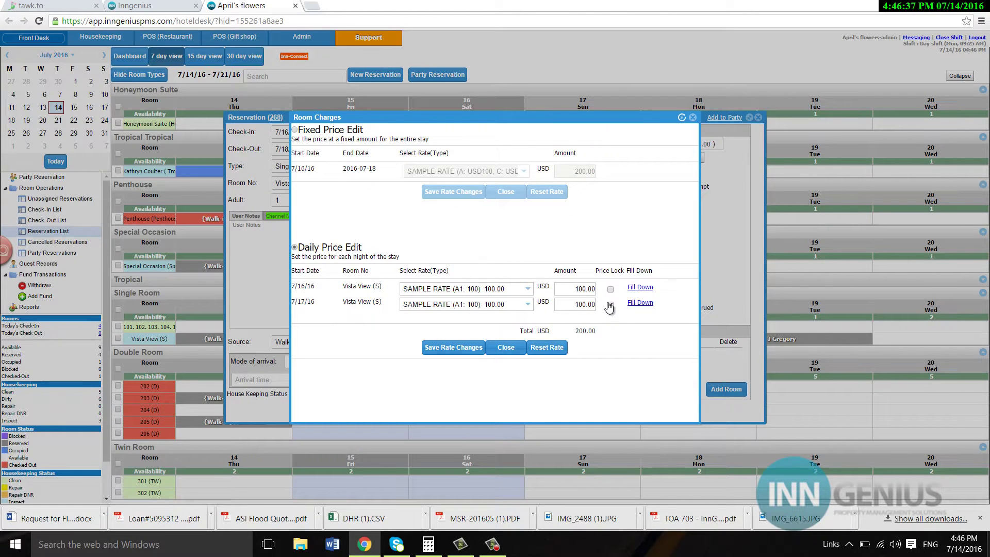
left_click(448, 348)
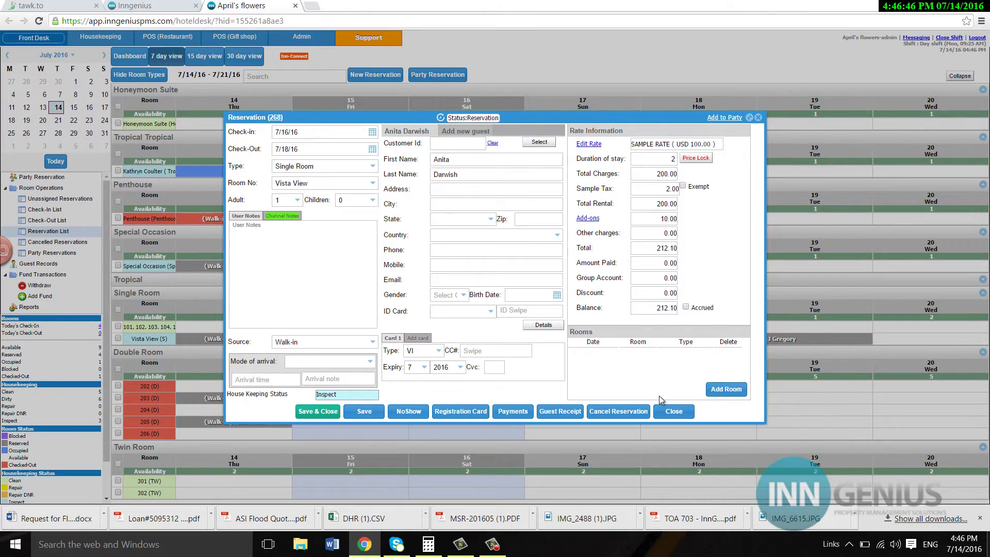
mouse_move(495, 546)
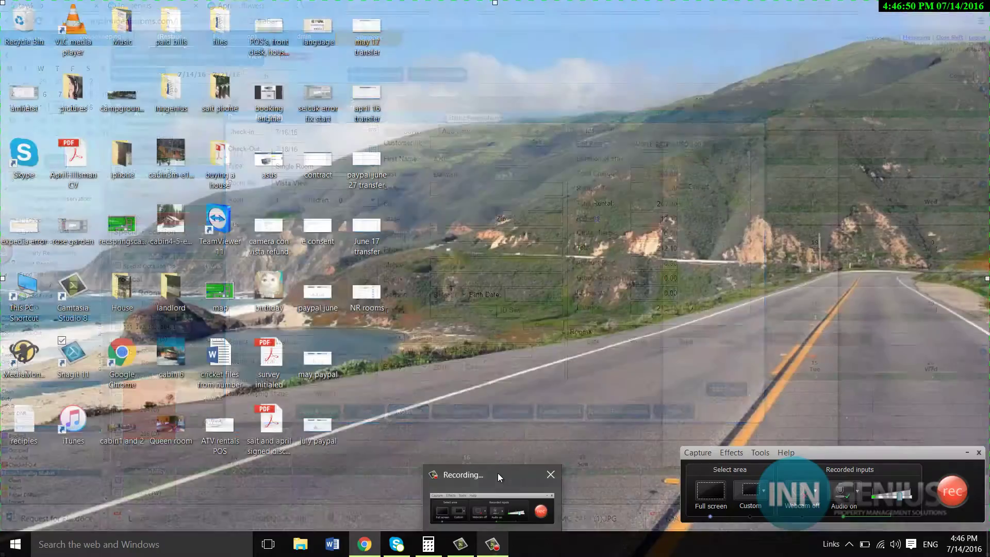
left_click(497, 473)
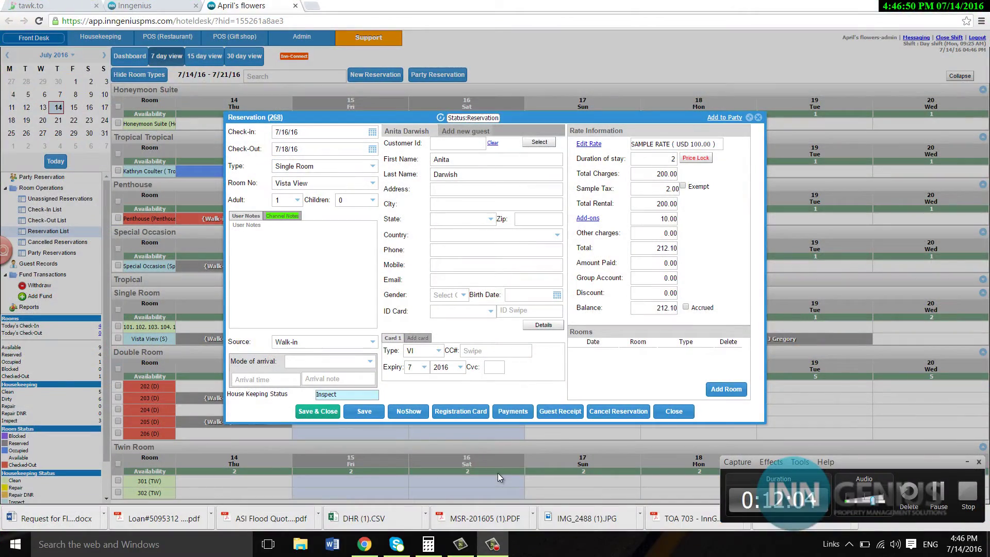